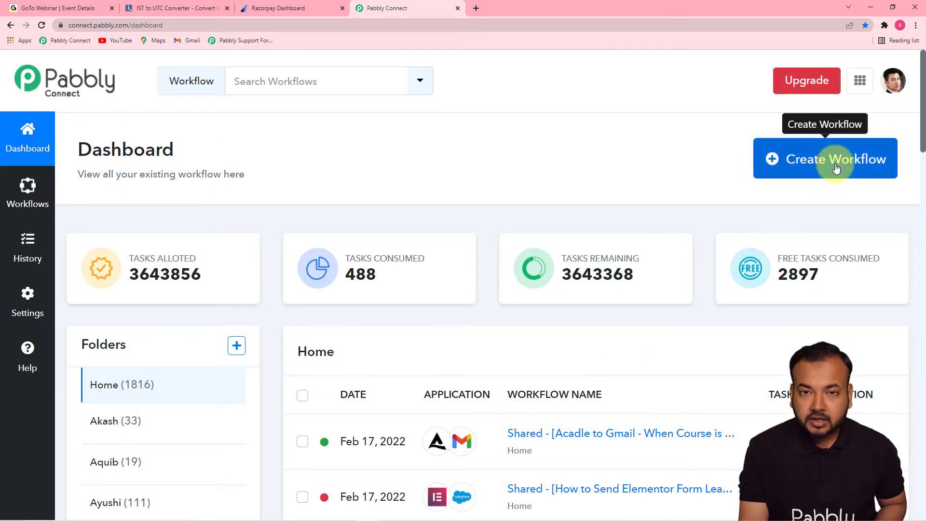
# - Create a workflow named "Add Registrants from Razorpay into GoToWebinar Automatically" and collapse its trigger step
pyautogui.click(812, 163)
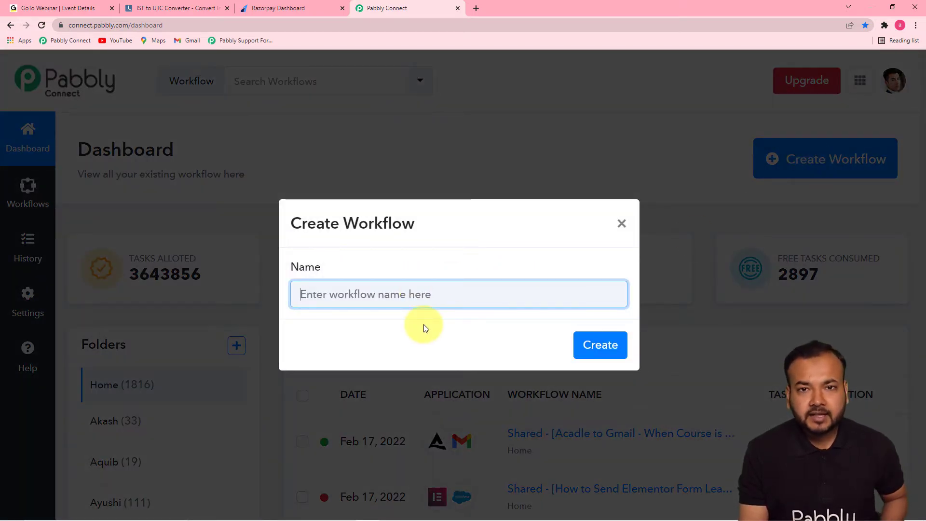
pyautogui.write('Add Registrants from Razorpay into GoToWebinar Automatically')
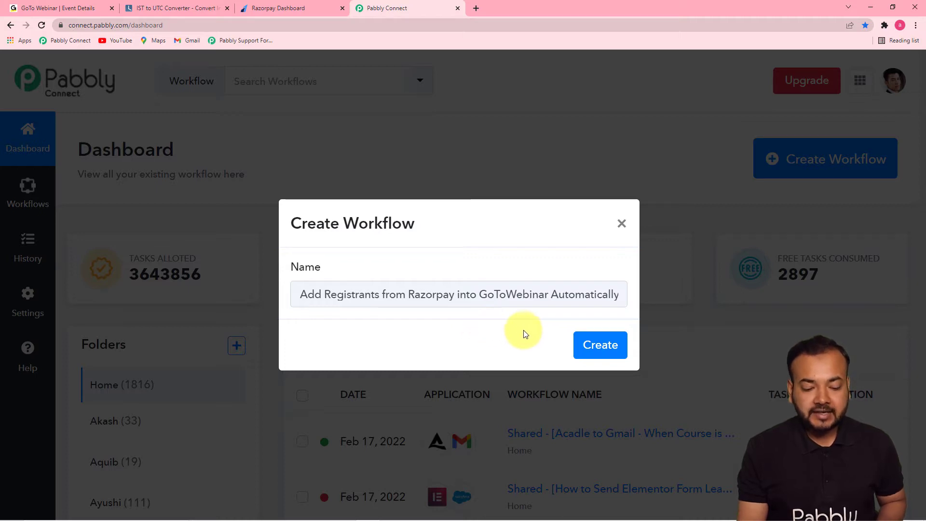
pyautogui.click(593, 351)
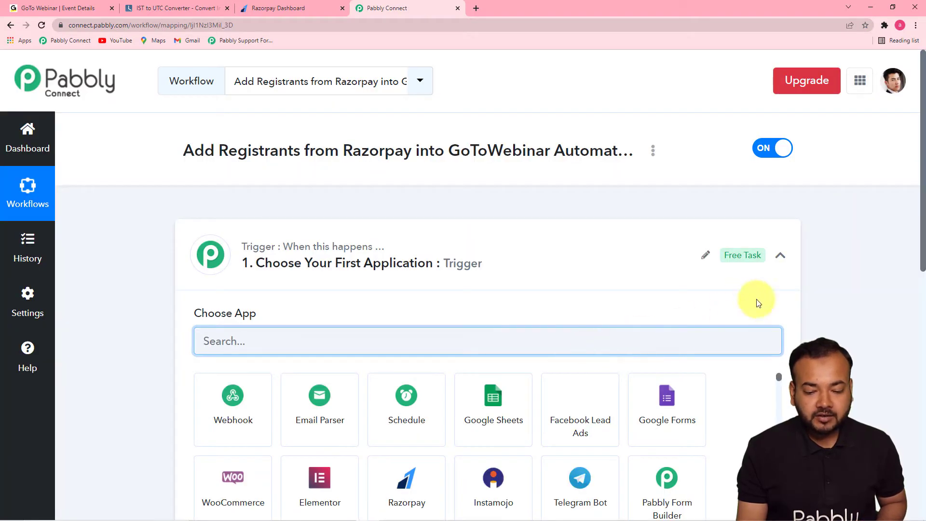
pyautogui.click(782, 257)
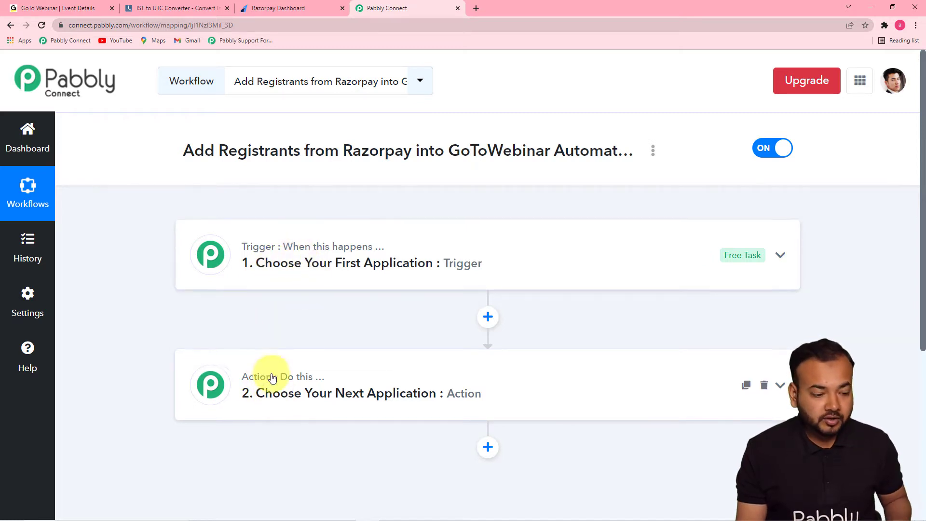
pyautogui.moveTo(272, 378)
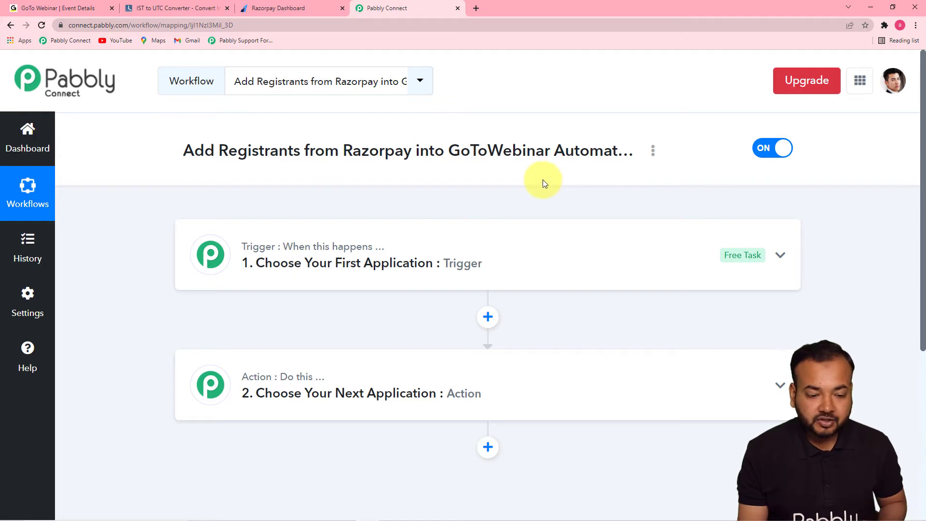
# - Set the workflow's trigger application to Razorpay with Payment Captured as the trigger event
pyautogui.click(354, 270)
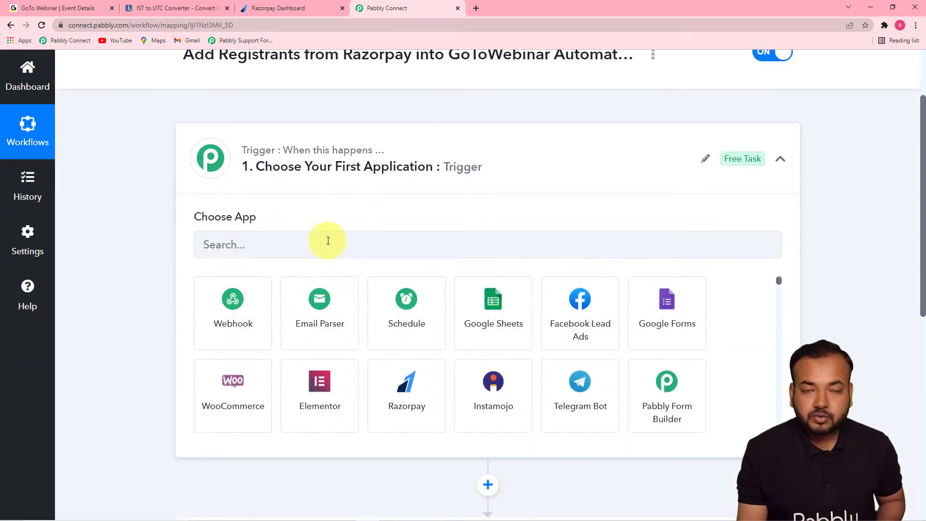
pyautogui.click(375, 246)
pyautogui.write('razorp')
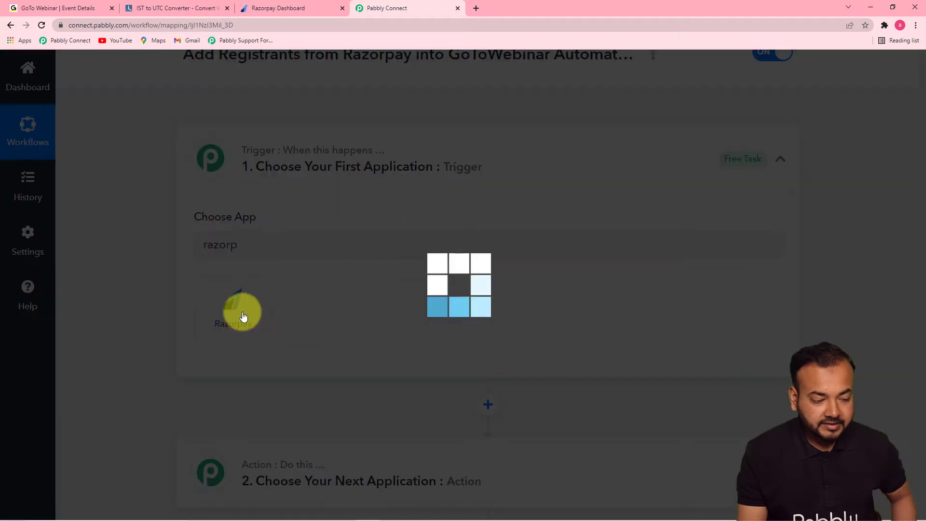
pyautogui.click(244, 313)
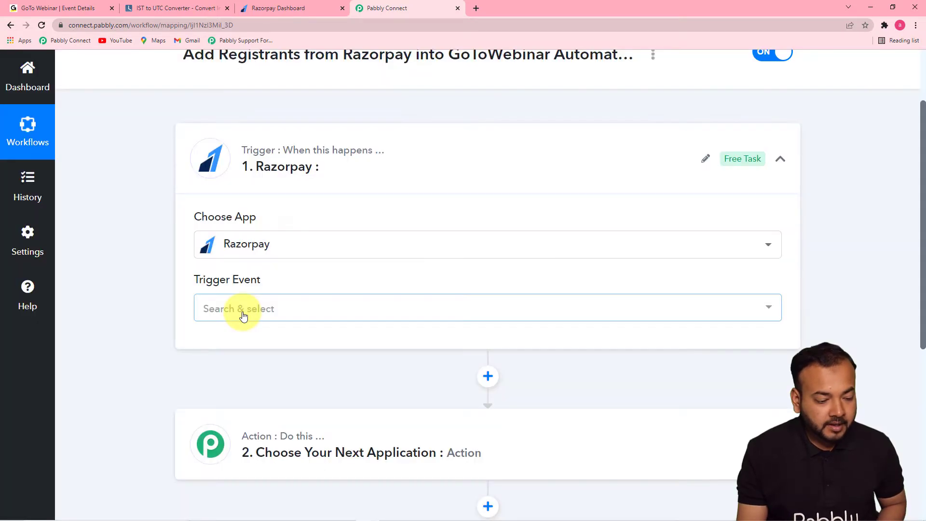
pyautogui.click(244, 316)
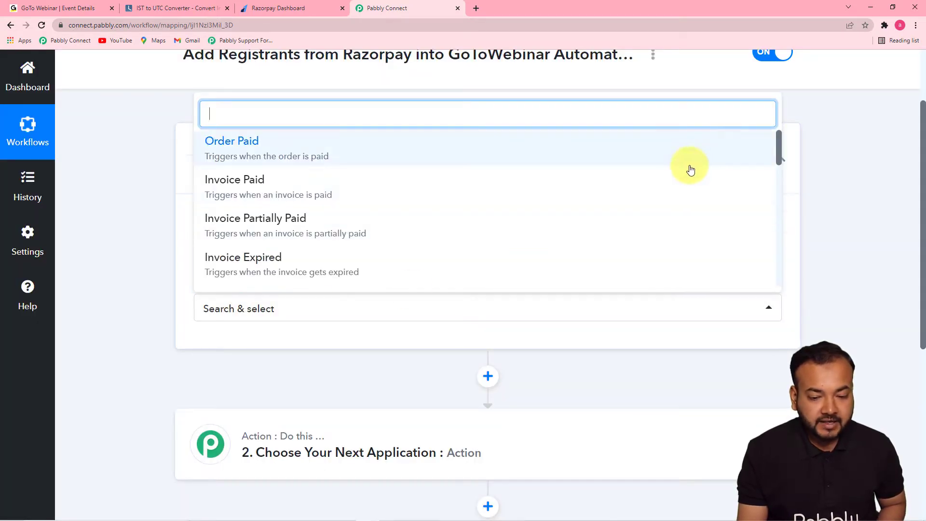
pyautogui.moveTo(778, 150); pyautogui.dragTo(777, 166)
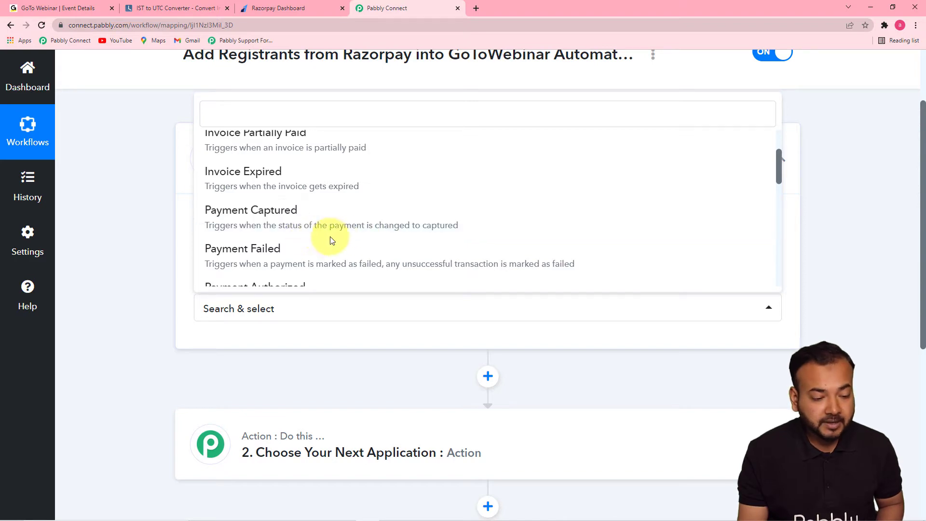
pyautogui.click(433, 226)
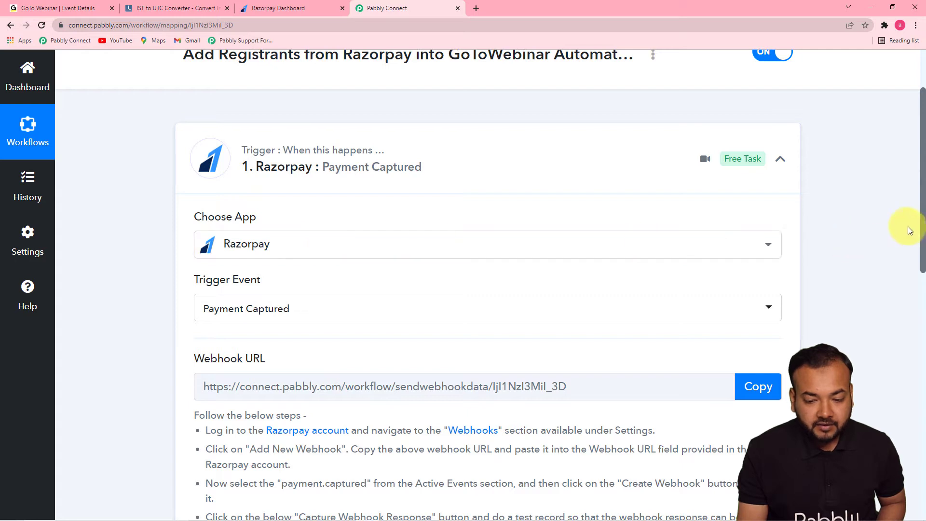
# - Copy the trigger's webhook URL and open the setup form for a new webhook in the Razorpay dashboard's webhook settings
pyautogui.scroll(-4, 922, 207)
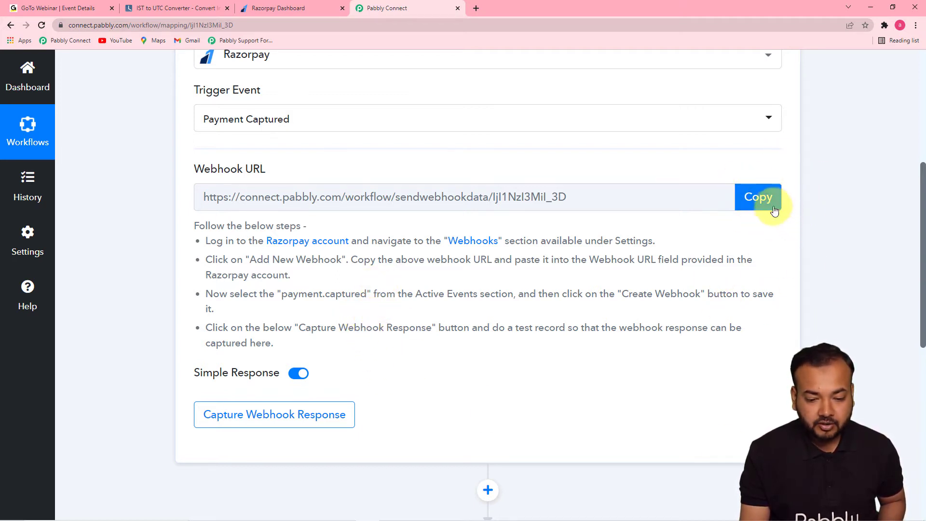
pyautogui.click(759, 198)
pyautogui.hotkey('ctrl', 'c')
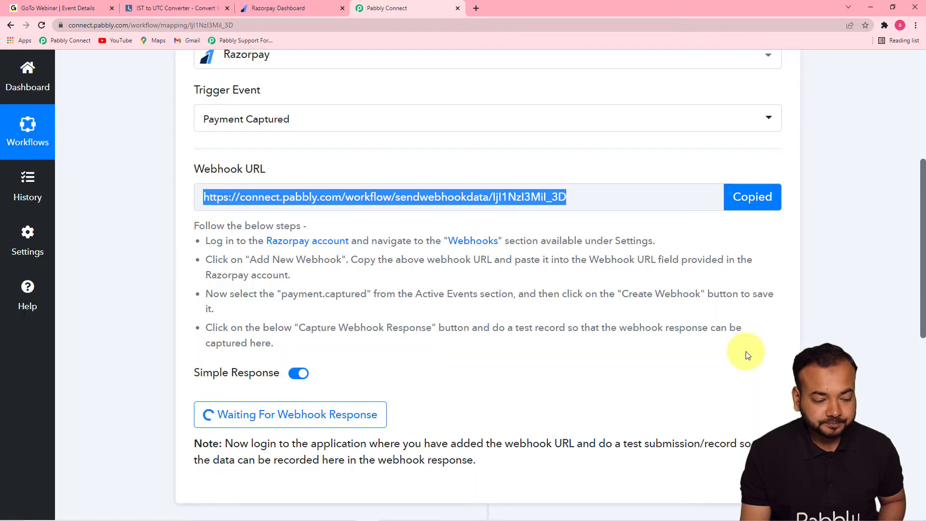
pyautogui.click(260, 15)
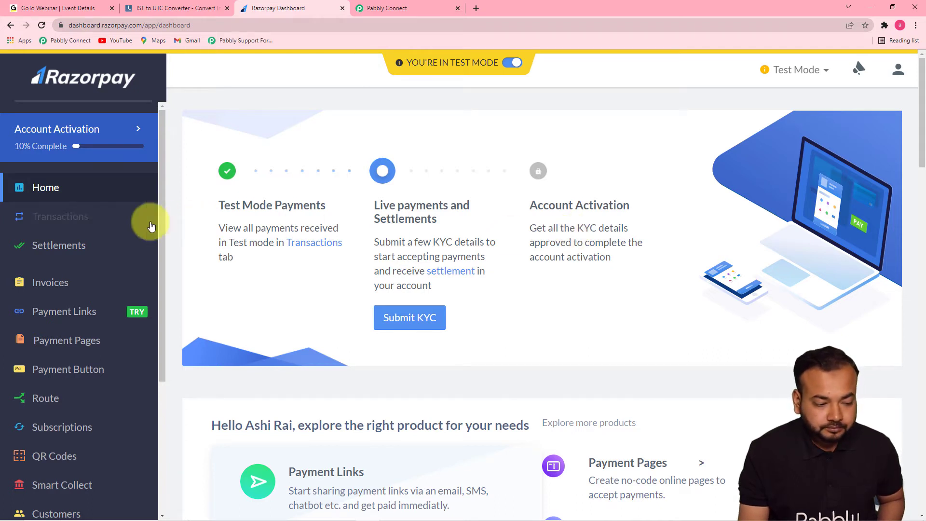
pyautogui.moveTo(160, 213); pyautogui.dragTo(115, 414)
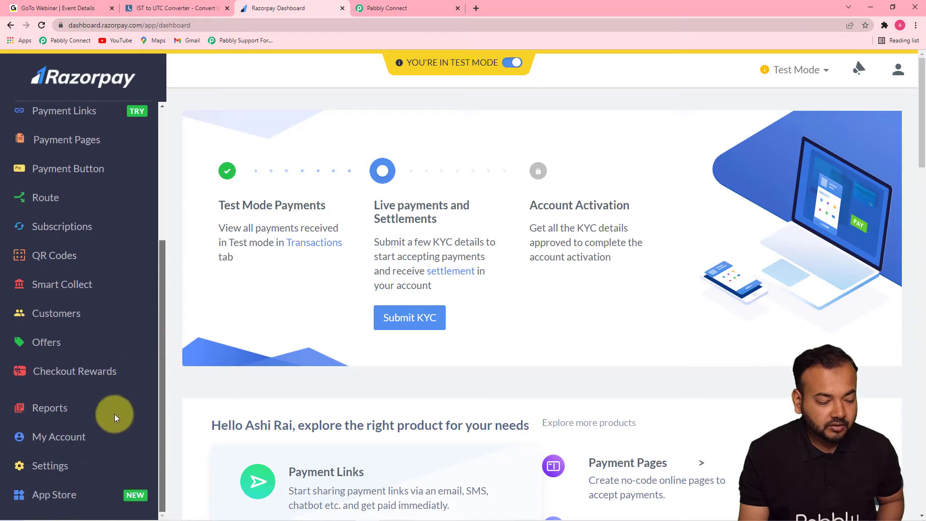
pyautogui.click(50, 468)
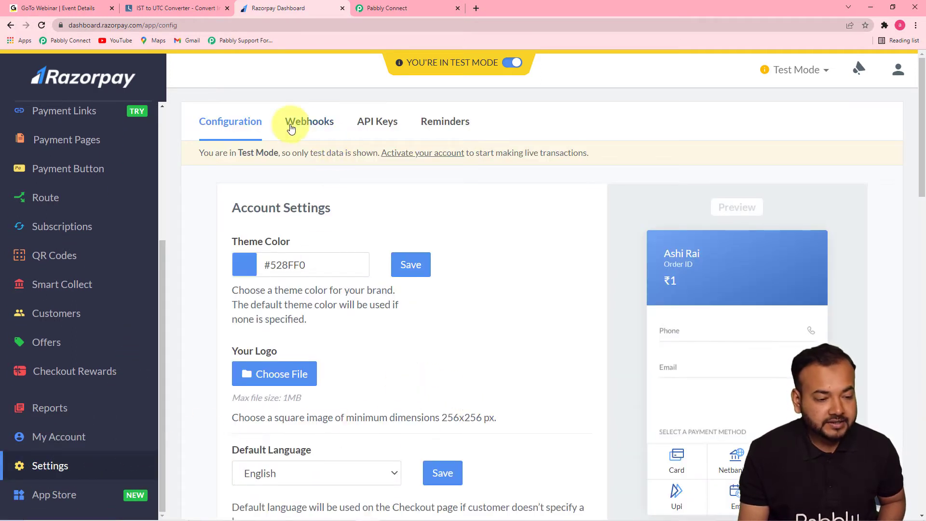
pyautogui.click(308, 128)
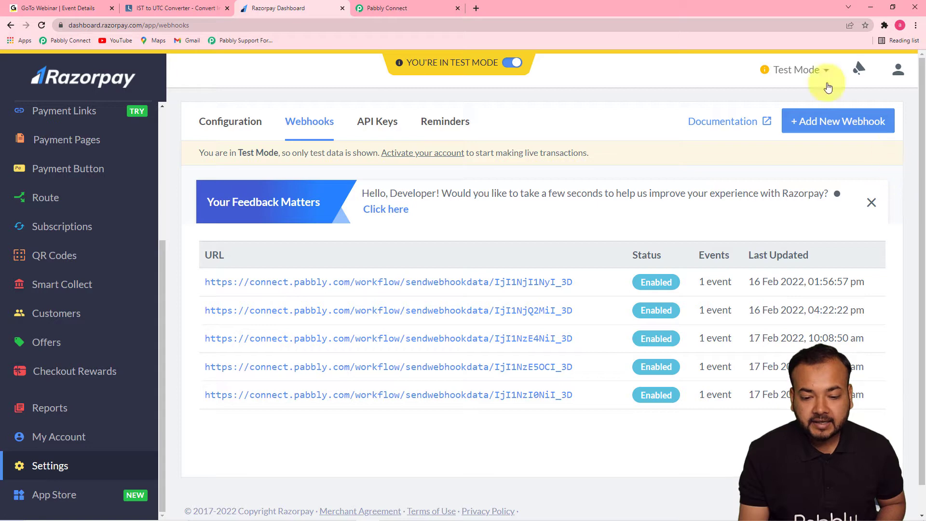
pyautogui.click(821, 121)
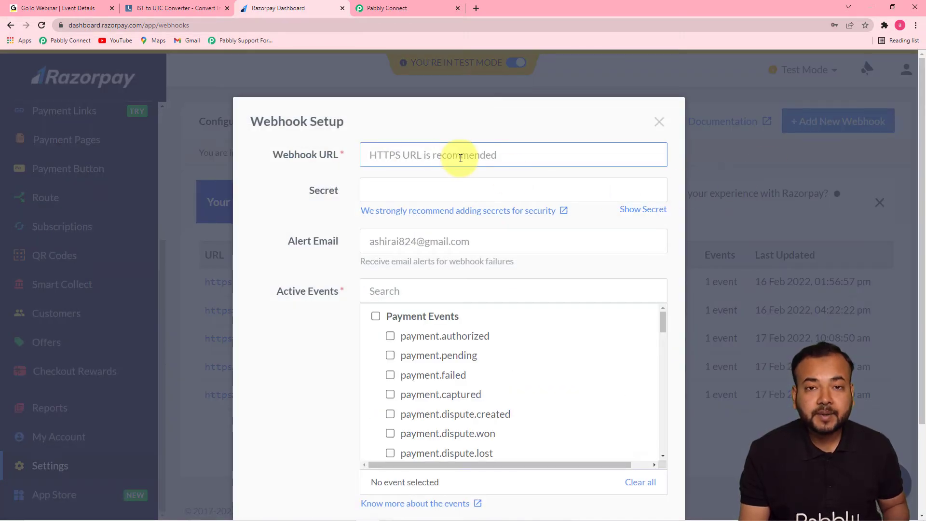
# - Create the Razorpay webhook with the copied webhook URL and payment.captured as the active event
pyautogui.rightClick(427, 157)
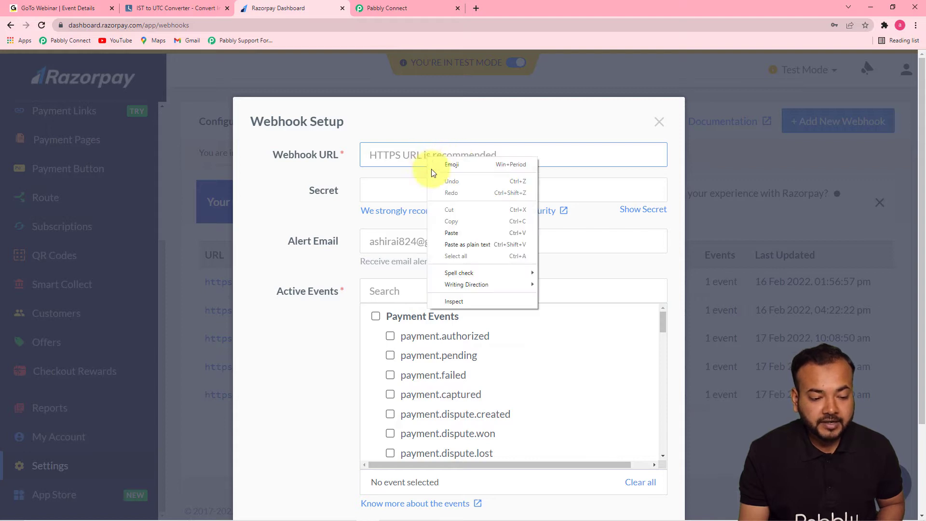
pyautogui.click(450, 234)
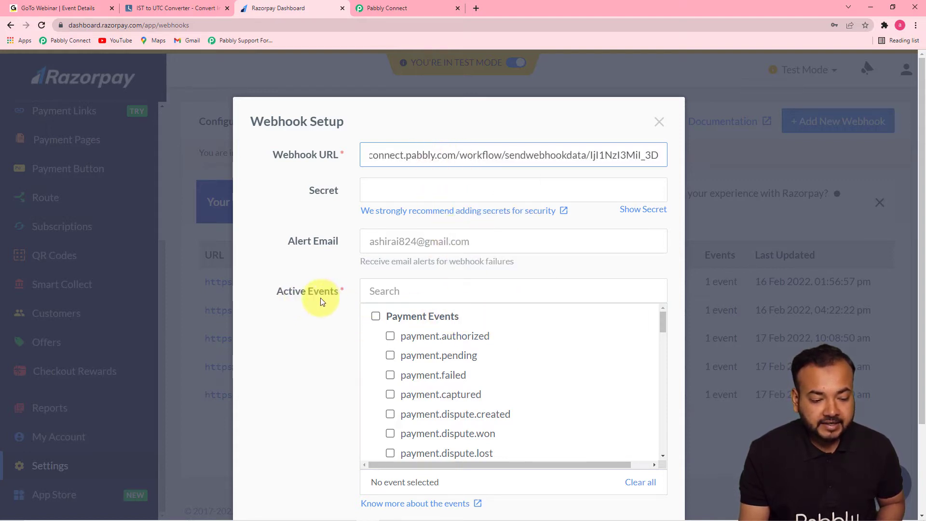
pyautogui.moveTo(661, 320); pyautogui.dragTo(662, 336)
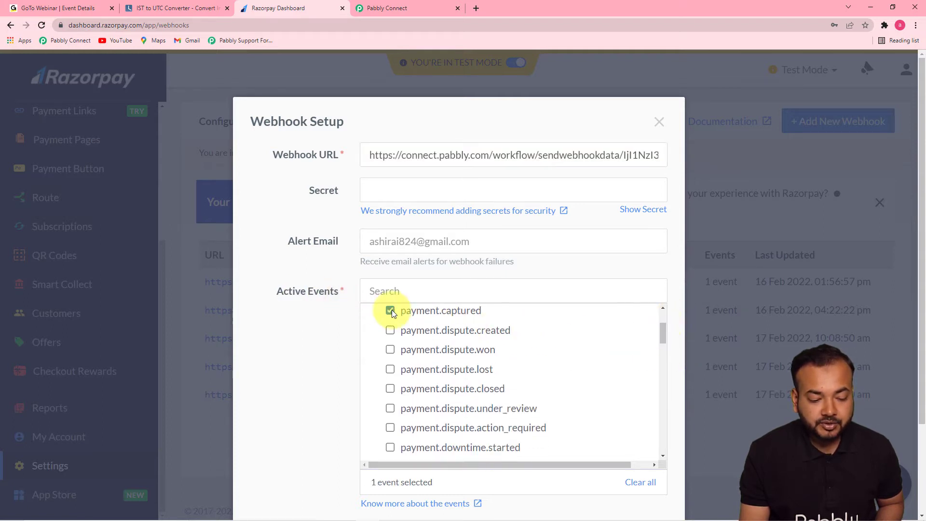
pyautogui.scroll(1, 656, 379)
pyautogui.scroll(-3, 656, 379)
pyautogui.scroll(-2, 910, 319)
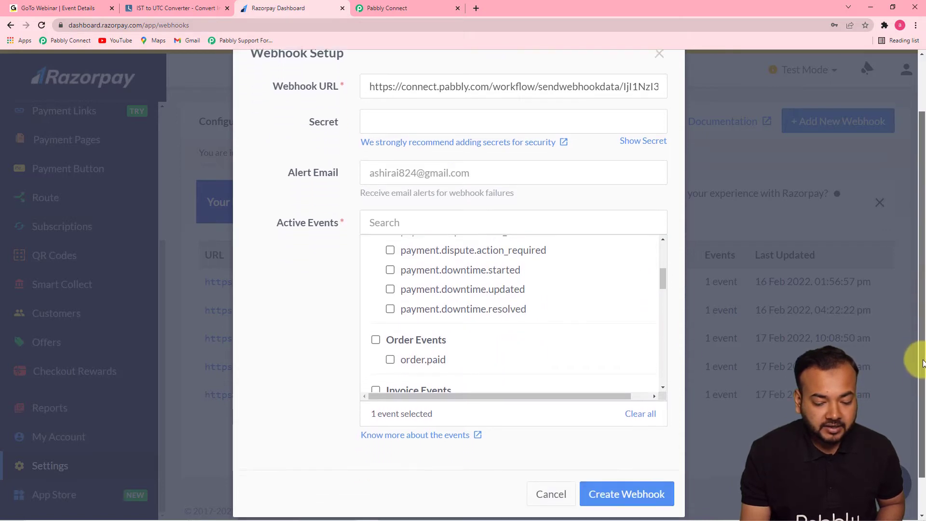
pyautogui.scroll(-1, 920, 371)
pyautogui.click(625, 450)
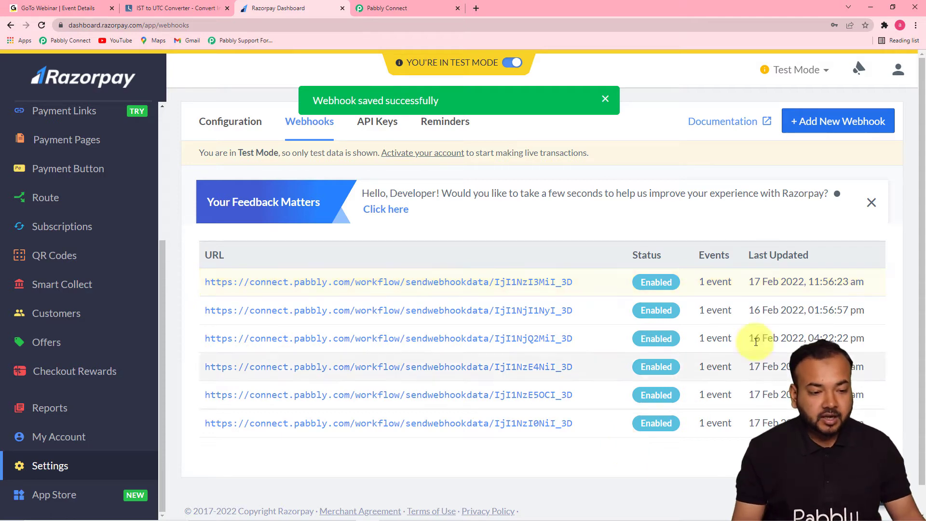
# - Check the trigger's webhook capture in Pabbly Connect and copy the page URL of Razorpay's "Is PHP A Dying Language in 2022?" payment page
pyautogui.click(374, 10)
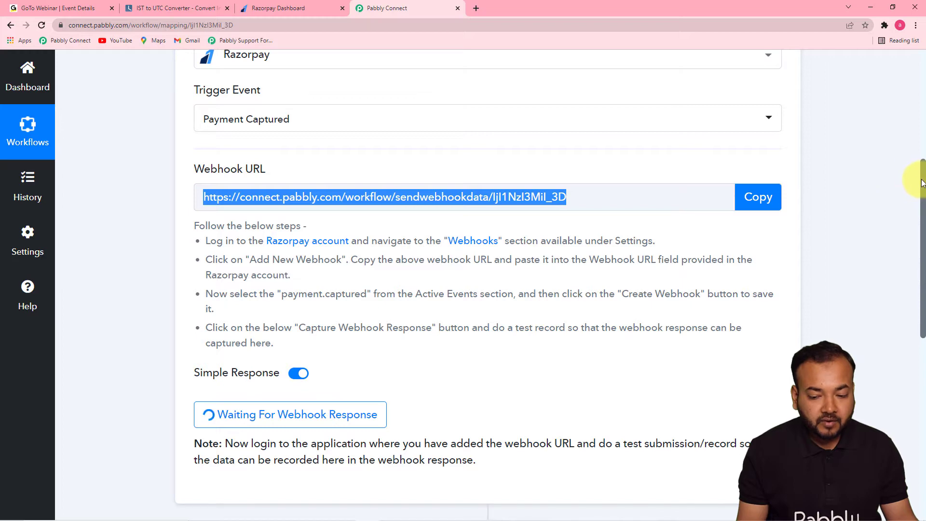
pyautogui.scroll(-3, 708, 321)
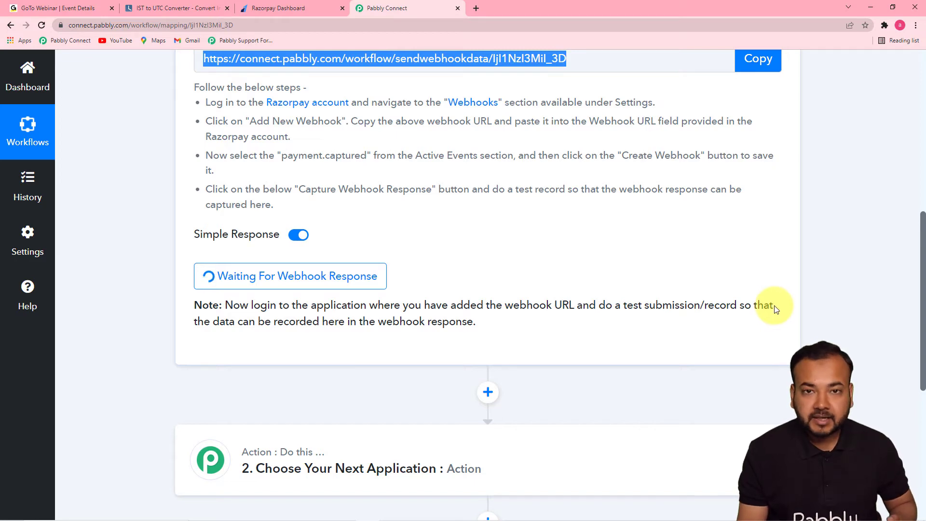
pyautogui.click(289, 8)
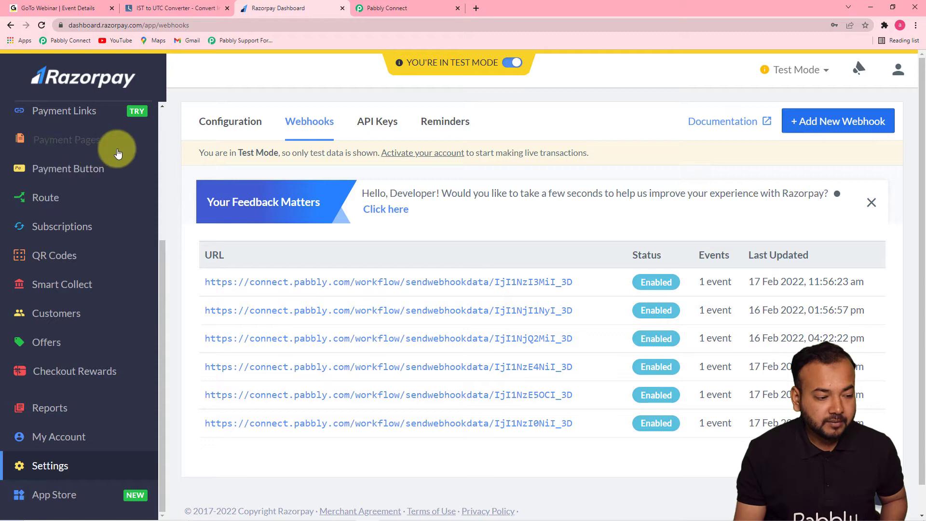
pyautogui.click(72, 140)
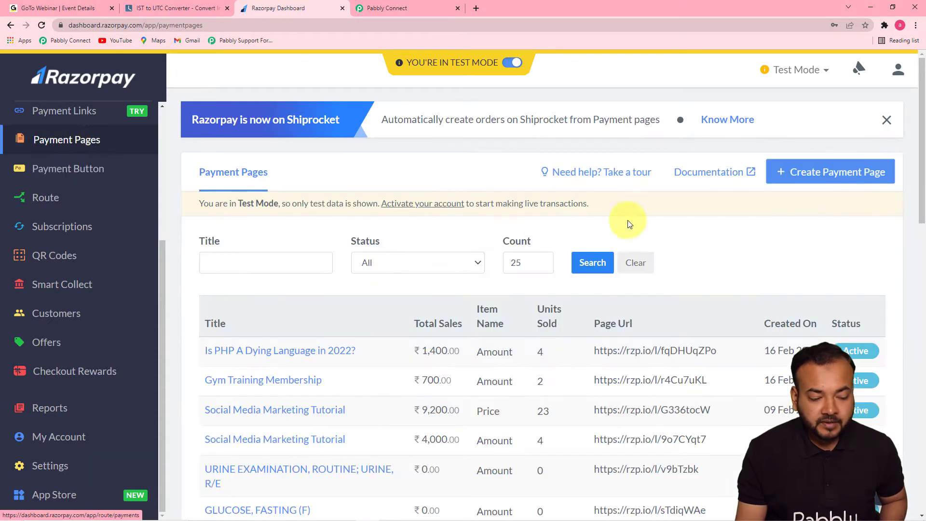
pyautogui.moveTo(922, 165); pyautogui.dragTo(918, 236)
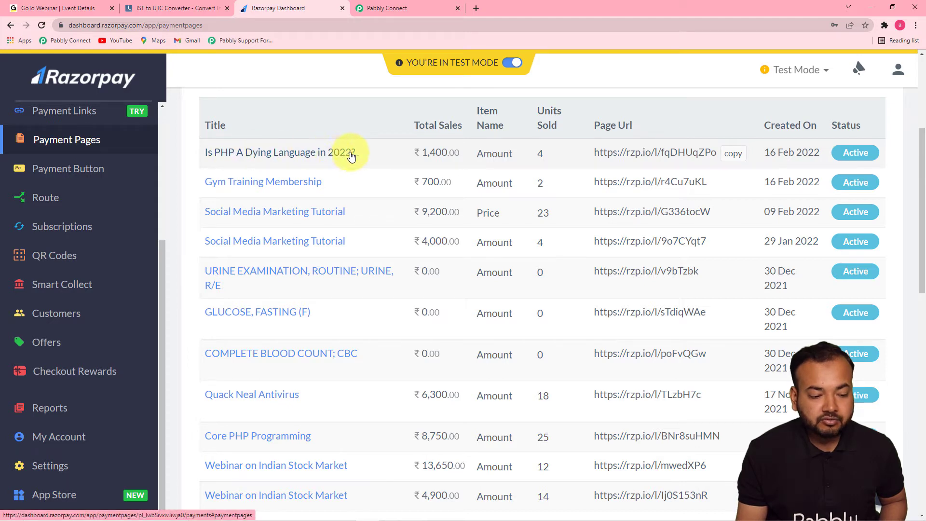
pyautogui.click(312, 153)
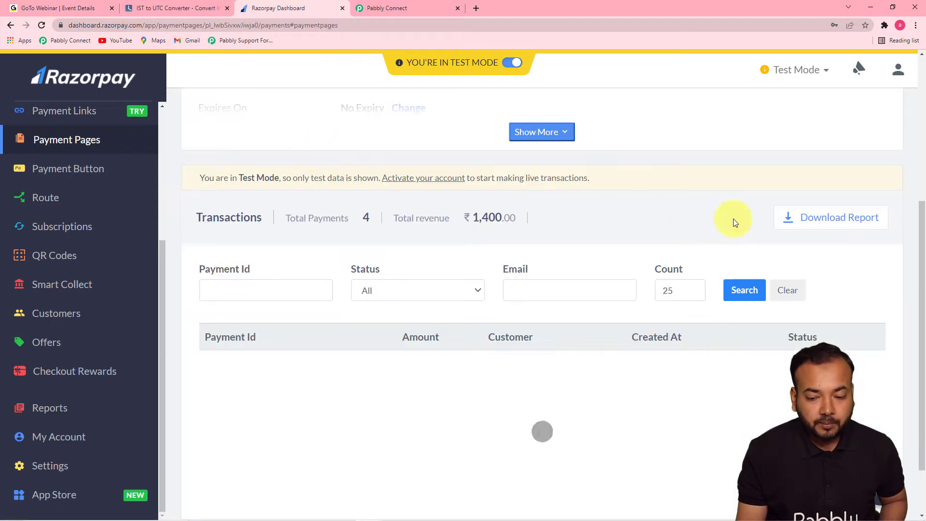
pyautogui.scroll(4, 921, 204)
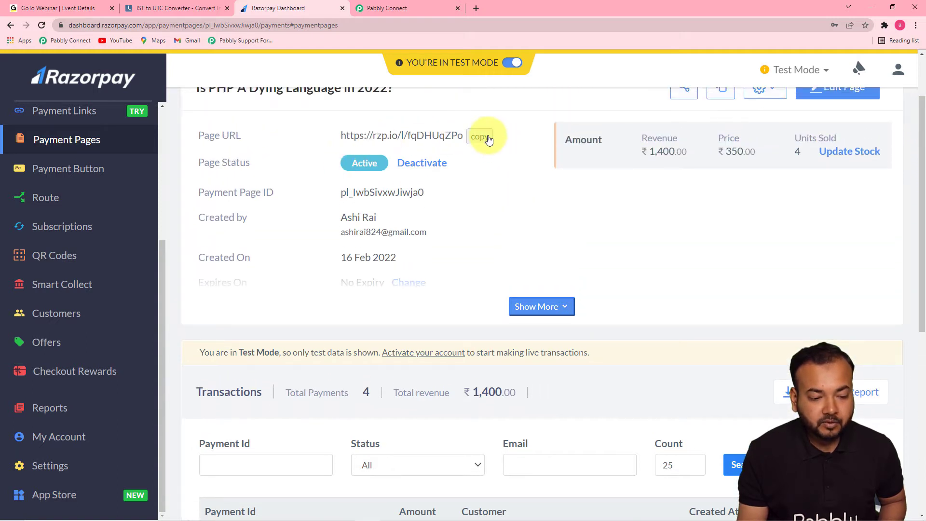
pyautogui.click(480, 137)
# - Open the copied payment page URL in a new browser tab
pyautogui.click(477, 8)
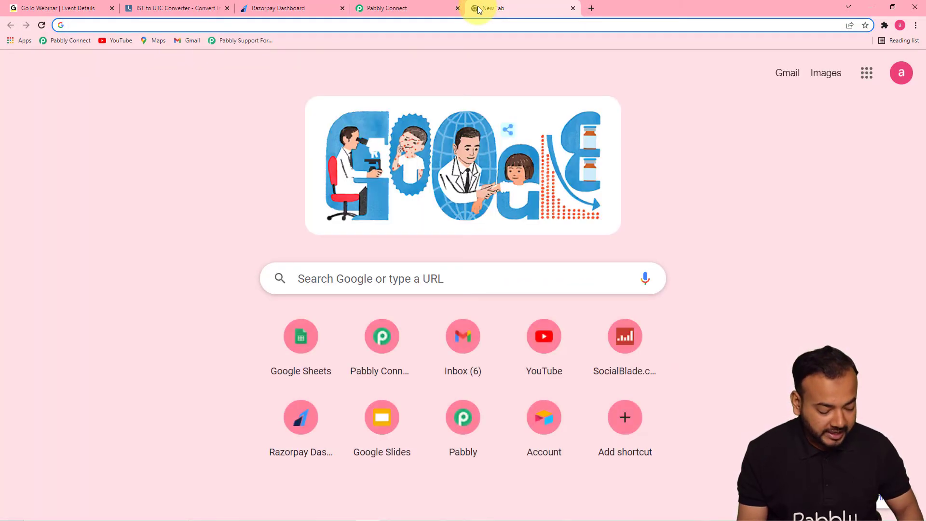
pyautogui.hotkey('ctrl', 'v')
pyautogui.press('Return')
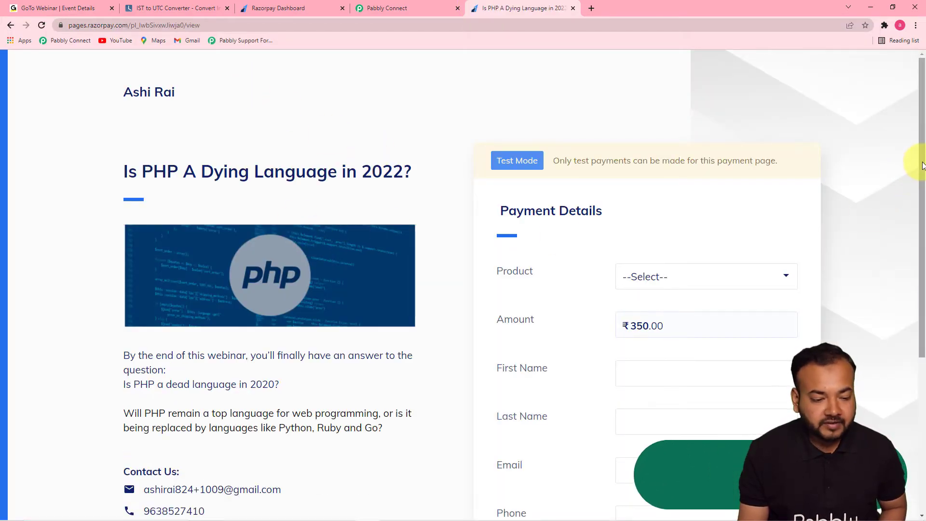
# - Select "Is PHP A Dying Language in 2022?" as the product on the payment page
pyautogui.scroll(-2, 916, 197)
pyautogui.moveTo(924, 208); pyautogui.dragTo(913, 252)
pyautogui.click(642, 145)
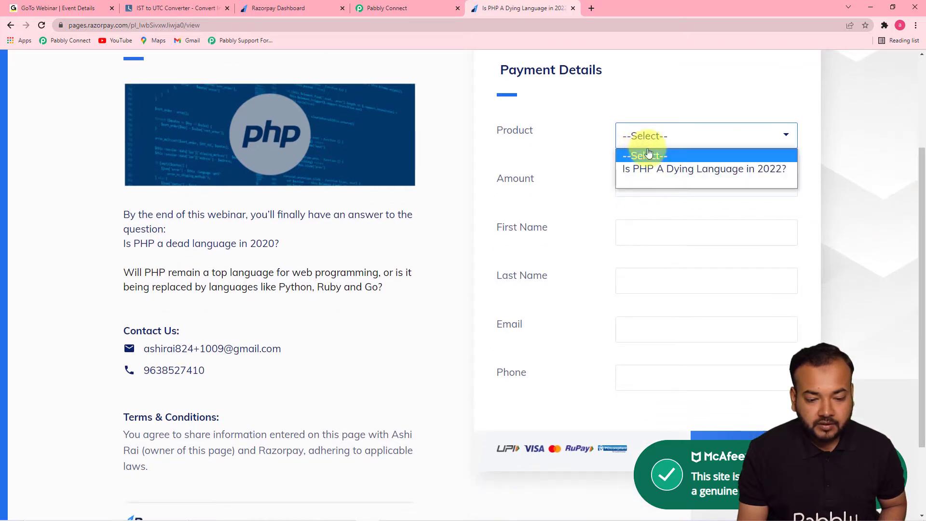
pyautogui.click(644, 170)
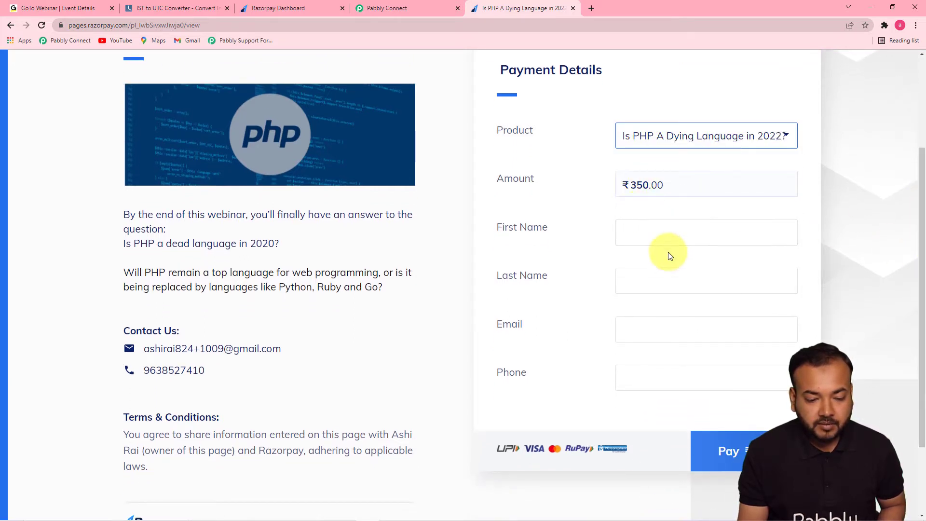
# - Fill in the customer's first name, last name, email and phone number, and proceed to the ₹350 checkout
pyautogui.click(667, 231)
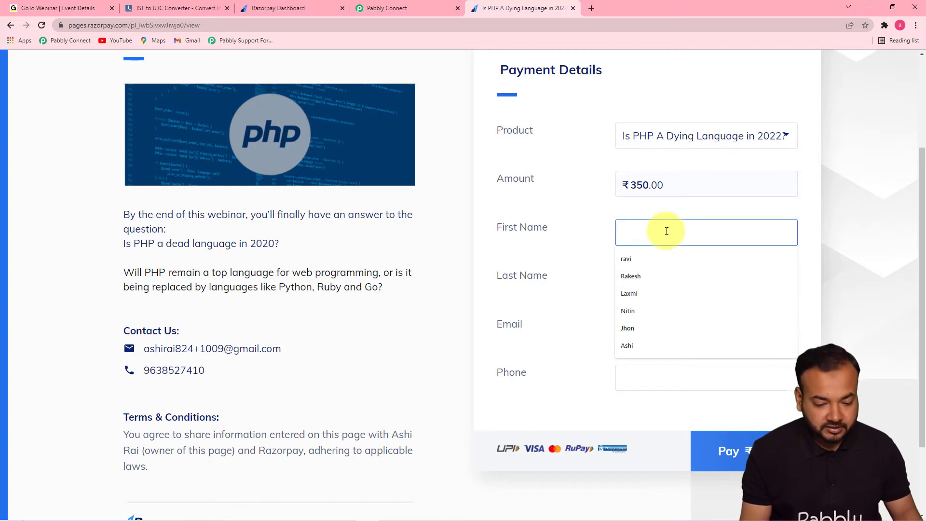
pyautogui.write('Rock')
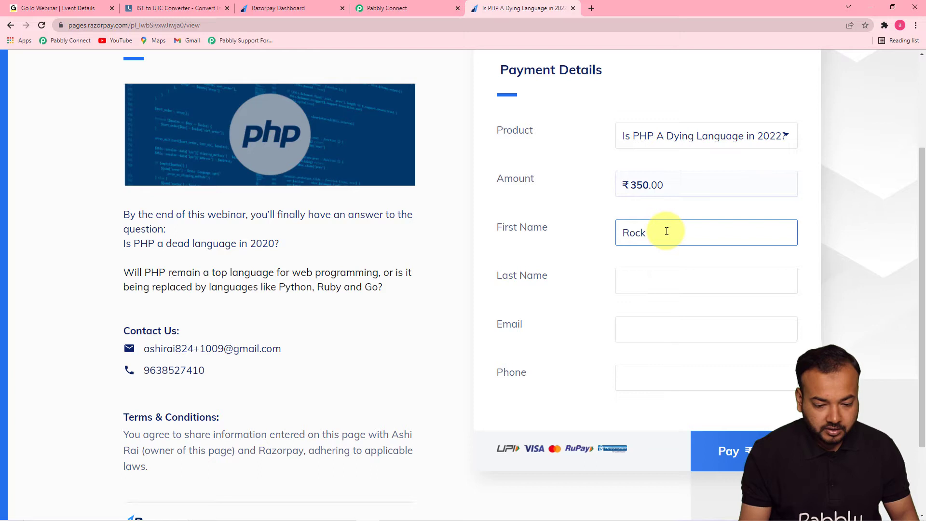
pyautogui.click(660, 284)
pyautogui.write('Kh')
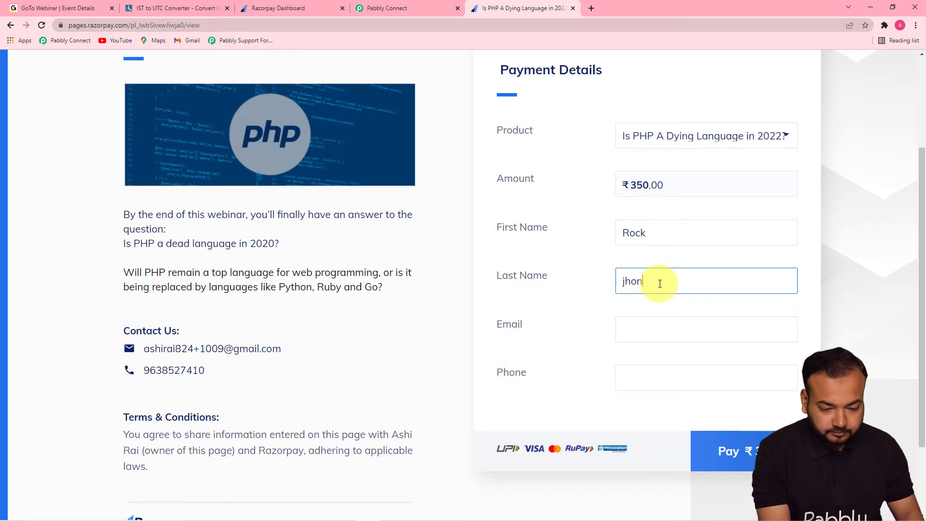
pyautogui.click(657, 330)
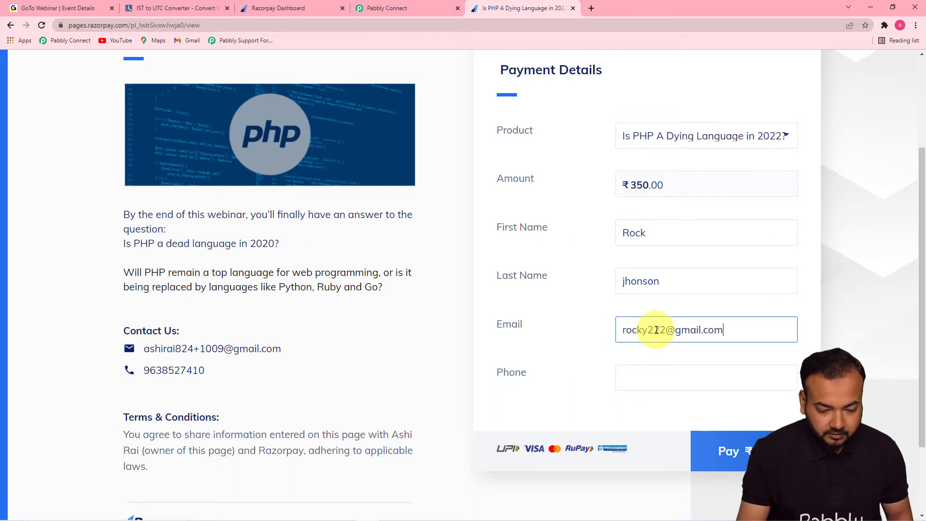
pyautogui.click(656, 381)
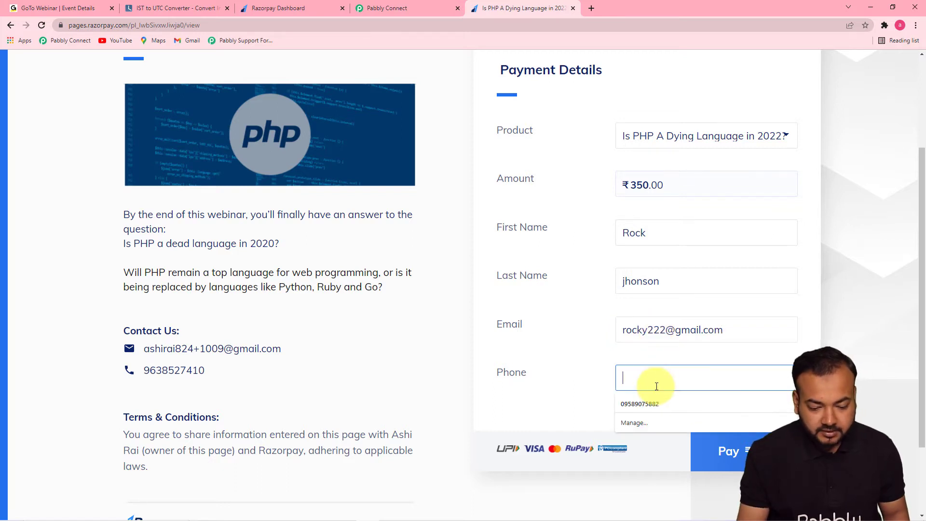
pyautogui.click(652, 399)
pyautogui.click(724, 456)
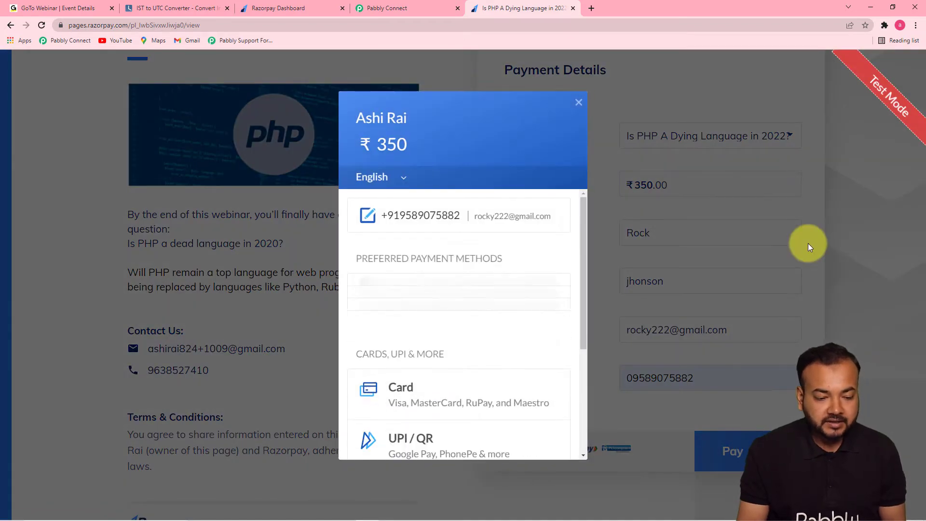
# - Choose card payment and enter the test card's number, expiry date, cardholder's name and CVV
pyautogui.click(409, 295)
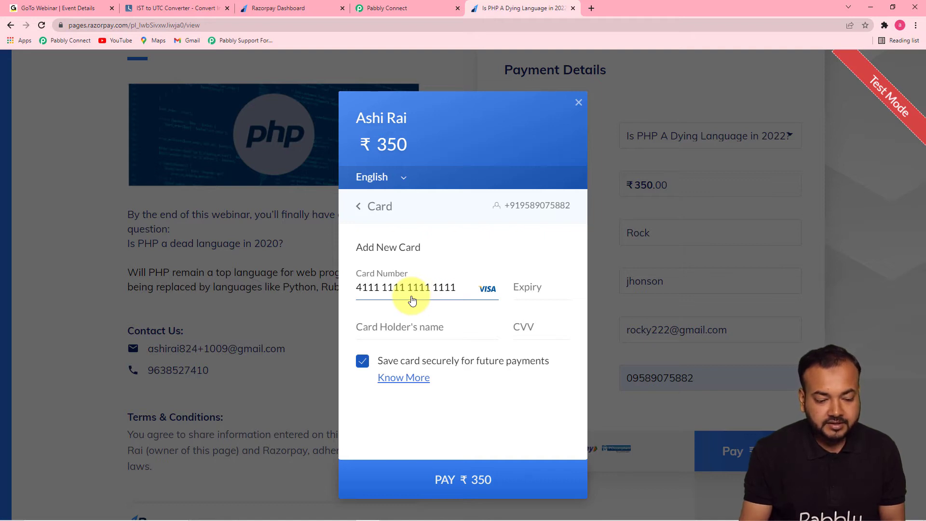
pyautogui.click(527, 292)
pyautogui.write('012')
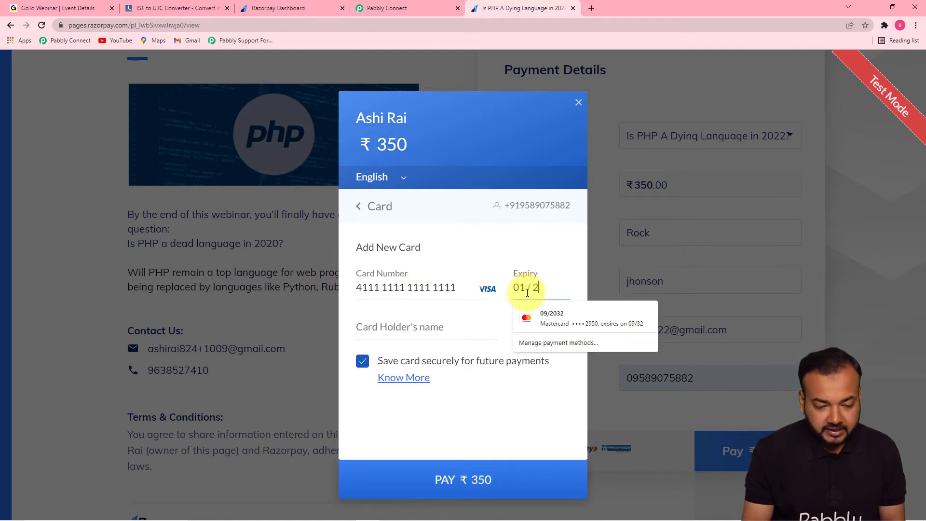
pyautogui.write('5Rock')
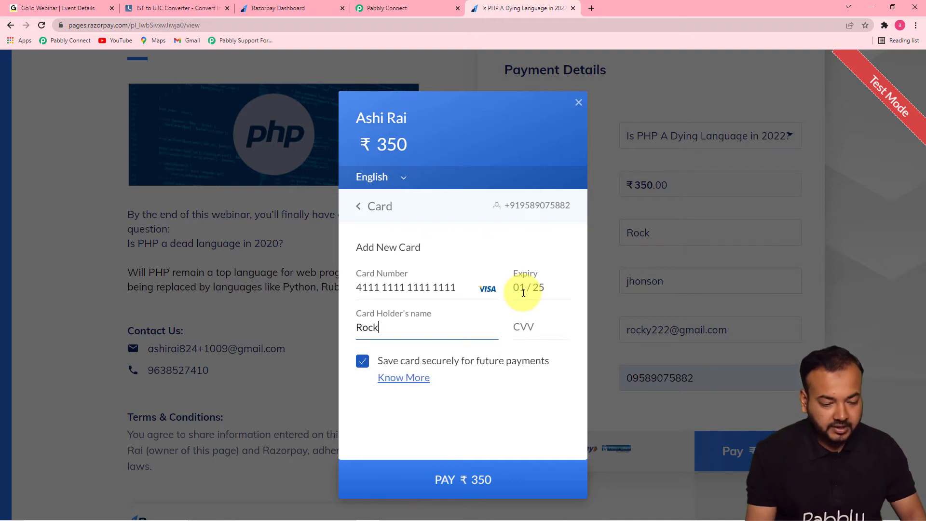
pyautogui.click(521, 322)
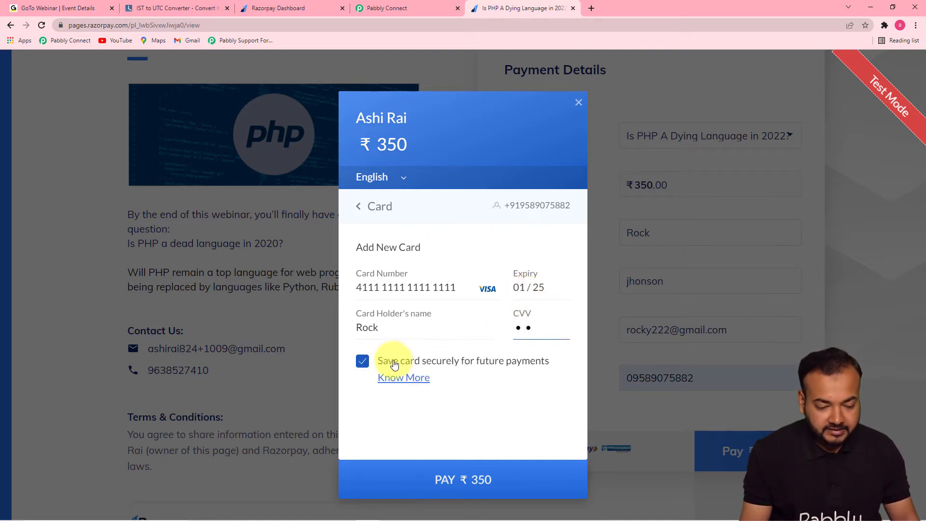
# - Opt out of saving the card, pay ₹350, and mark the payment as successful on the demo bank page
pyautogui.click(364, 362)
pyautogui.click(408, 476)
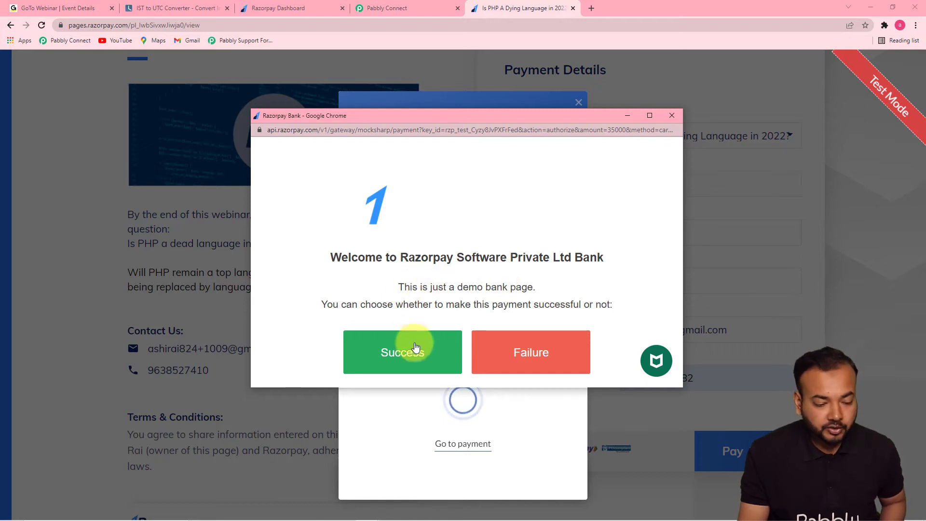
pyautogui.click(415, 356)
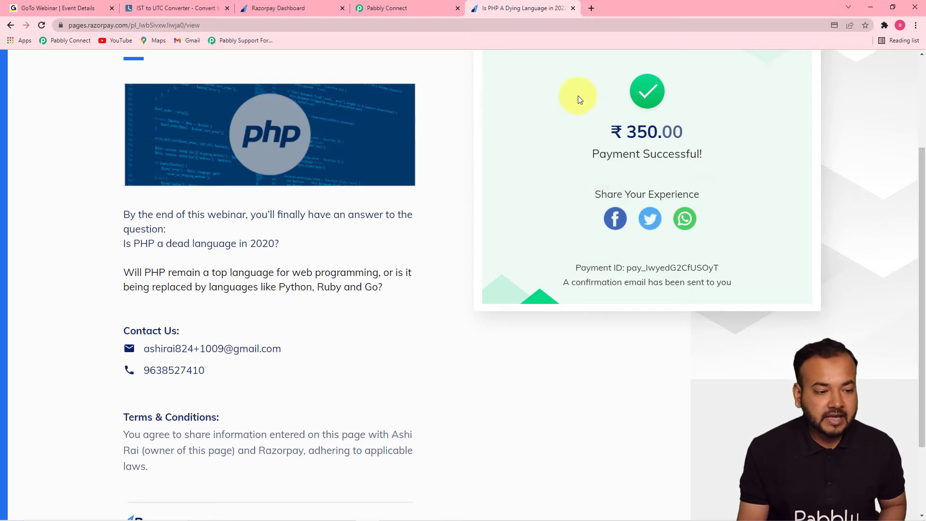
# - Switch to Pabbly Connect and review the captured webhook response, including the payment's product, name, email and phone fields
pyautogui.click(405, 10)
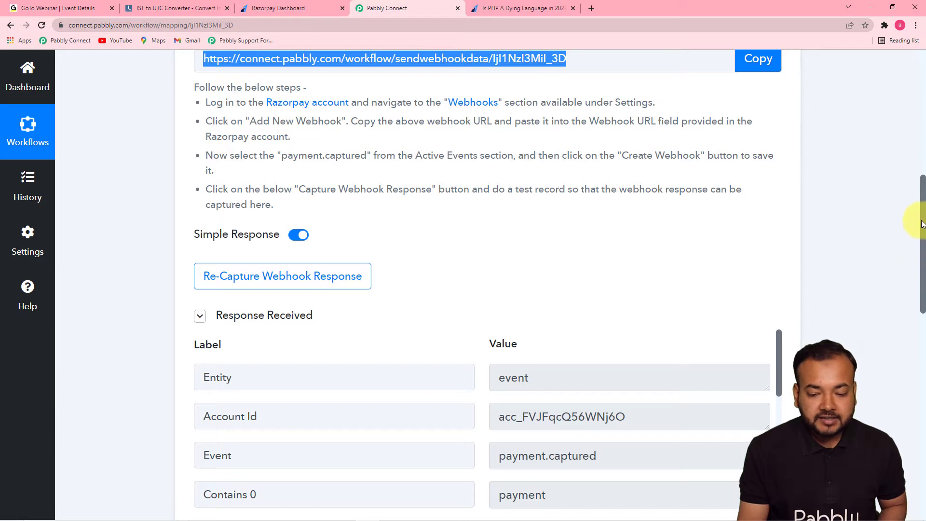
pyautogui.moveTo(921, 222); pyautogui.dragTo(921, 300)
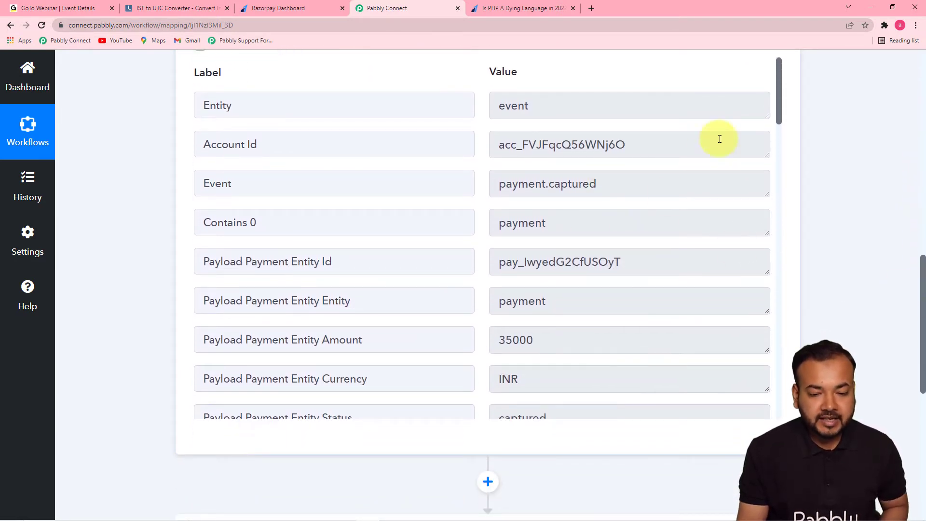
pyautogui.moveTo(778, 92); pyautogui.dragTo(781, 323)
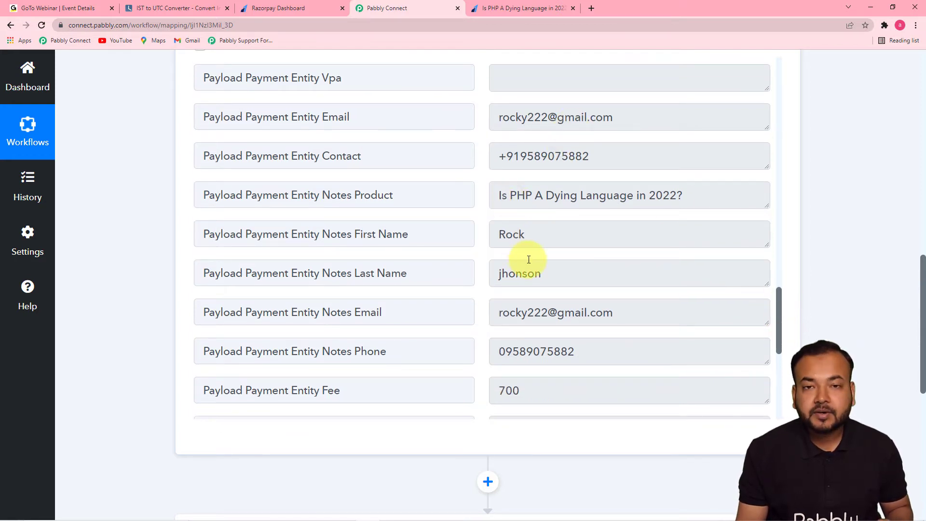
pyautogui.scroll(-3, 559, 269)
pyautogui.scroll(2, 556, 267)
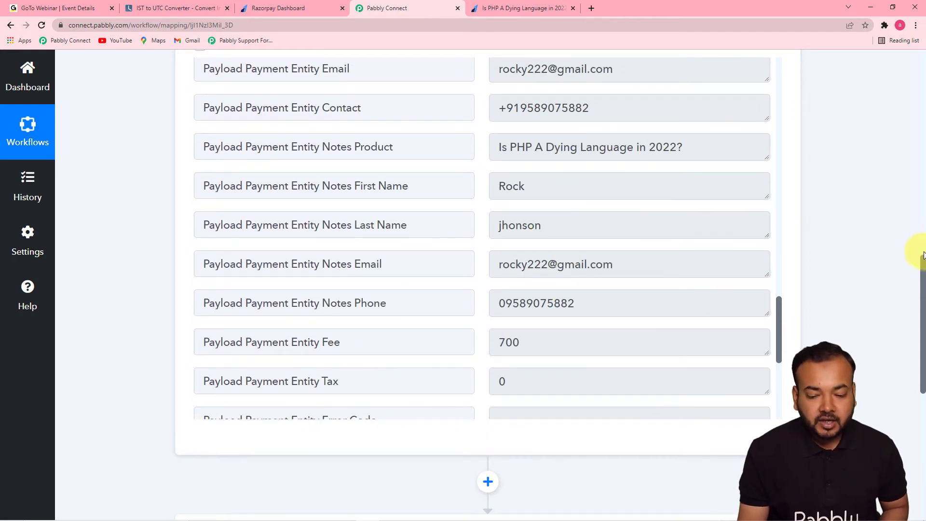
pyautogui.moveTo(922, 261); pyautogui.dragTo(923, 305)
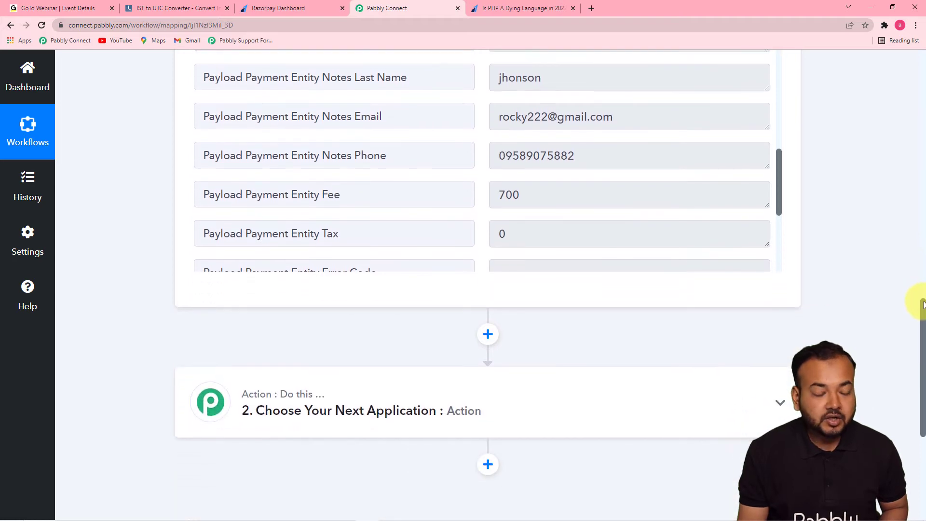
# - Switch to GoToWebinar and check the webinar's registration settings and its total registrants
pyautogui.click(91, 11)
pyautogui.scroll(-3, 290, 283)
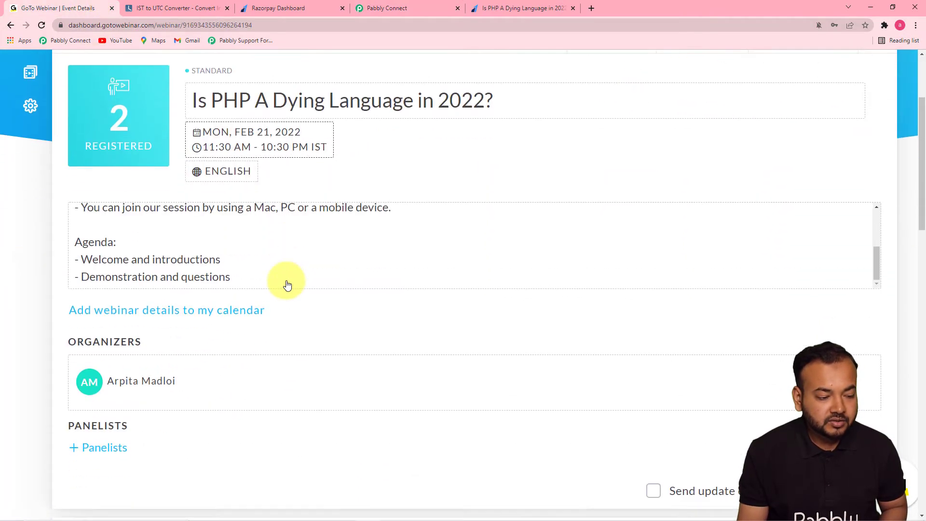
pyautogui.scroll(-5, 287, 285)
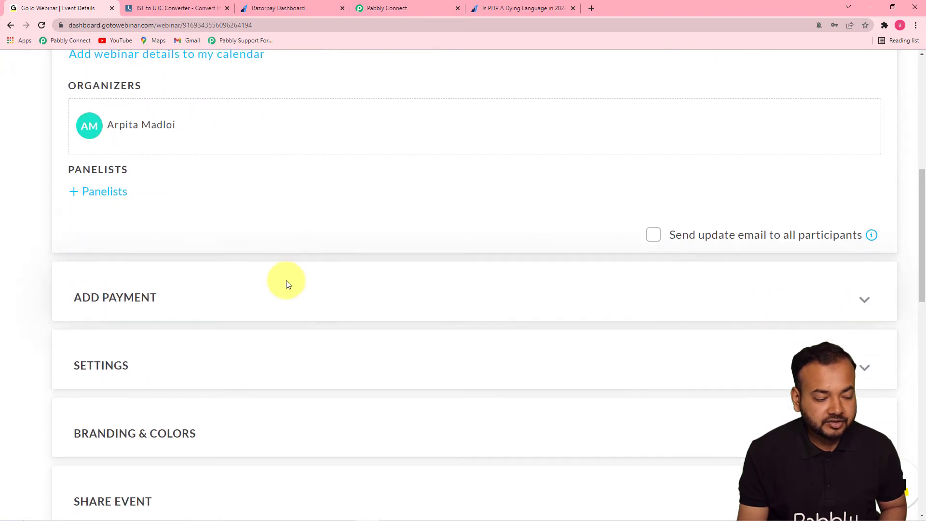
pyautogui.scroll(-5, 287, 284)
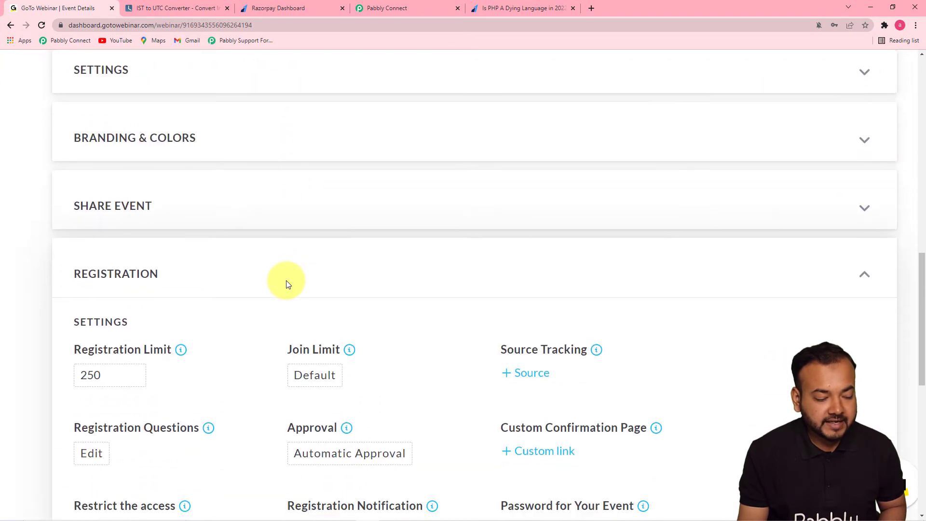
pyautogui.scroll(-1, 287, 283)
pyautogui.moveTo(924, 284); pyautogui.dragTo(922, 356)
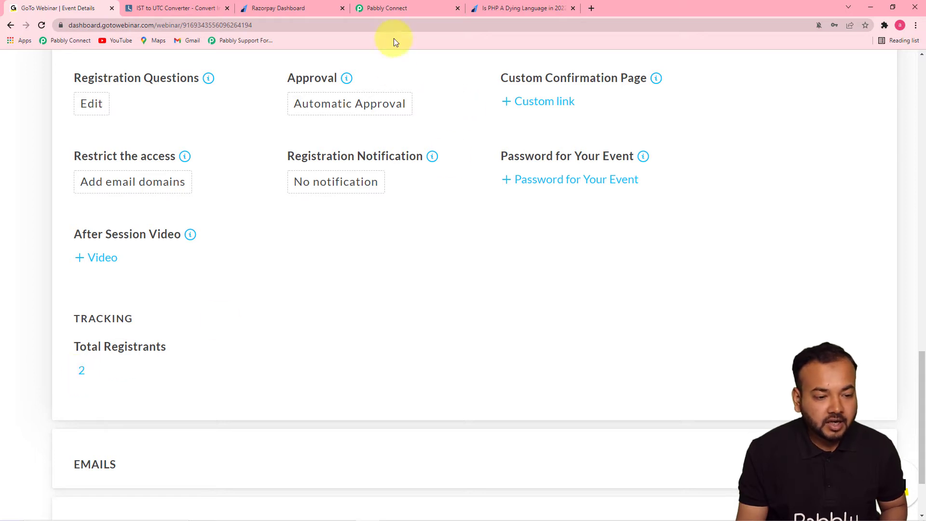
# - Look over the captured response in Pabbly Connect and the payment page's details in the Razorpay dashboard
pyautogui.click(402, 11)
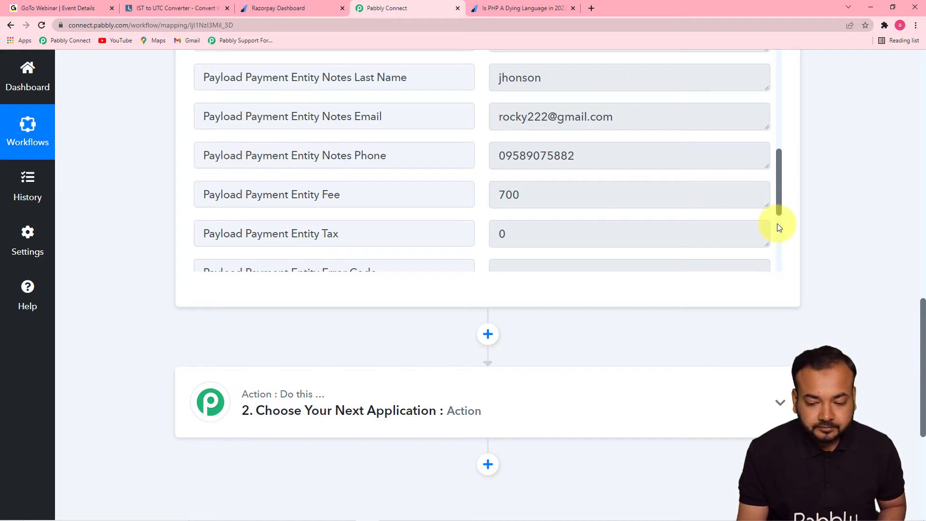
pyautogui.scroll(1, 777, 224)
pyautogui.moveTo(923, 311); pyautogui.dragTo(918, 338)
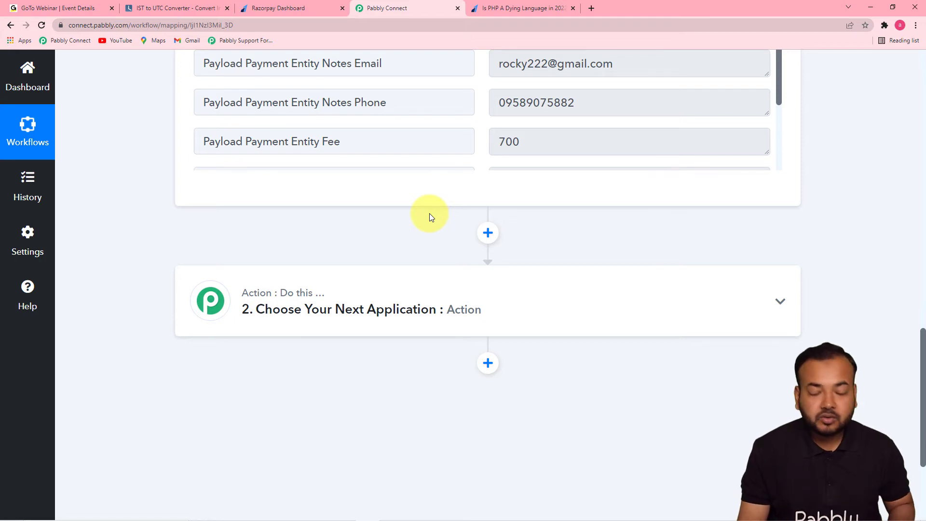
pyautogui.click(271, 10)
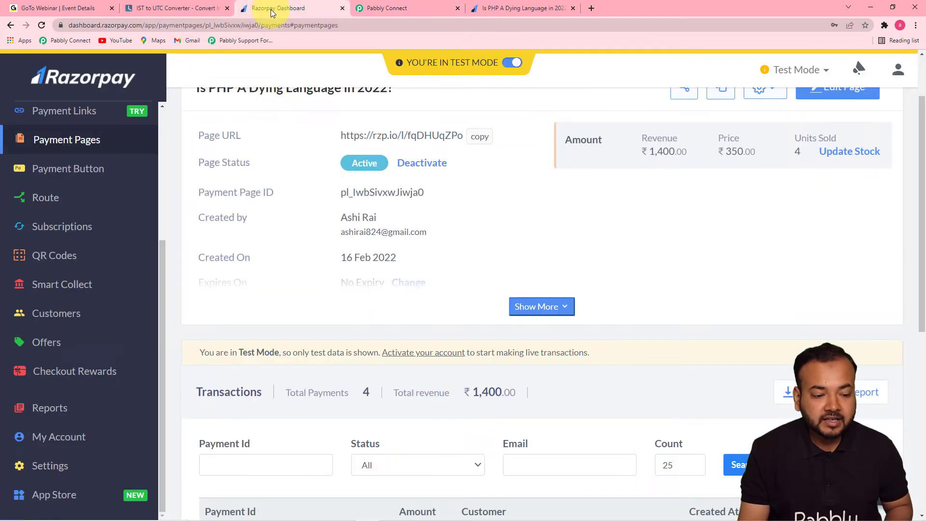
# - Switch back to Pabbly Connect and choose Filter by Pabbly as the app for the workflow's second step
pyautogui.click(387, 9)
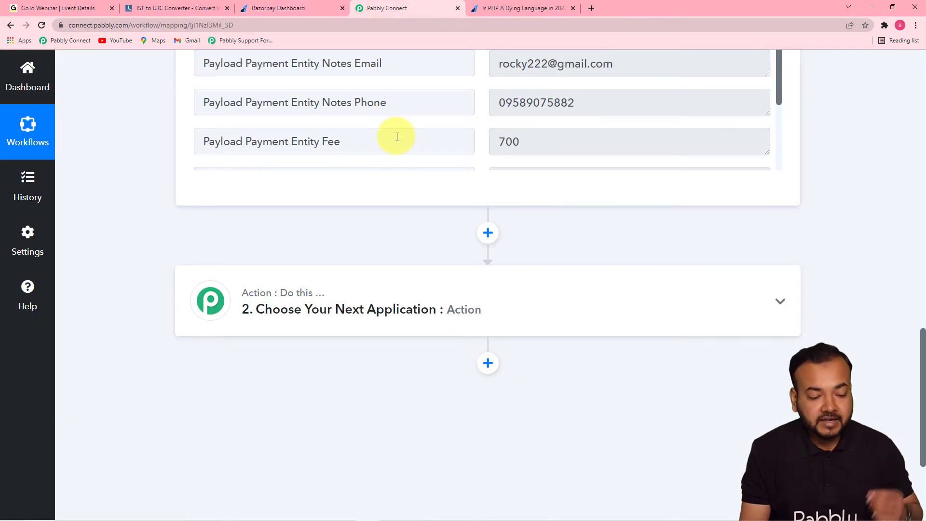
pyautogui.scroll(-1, 396, 190)
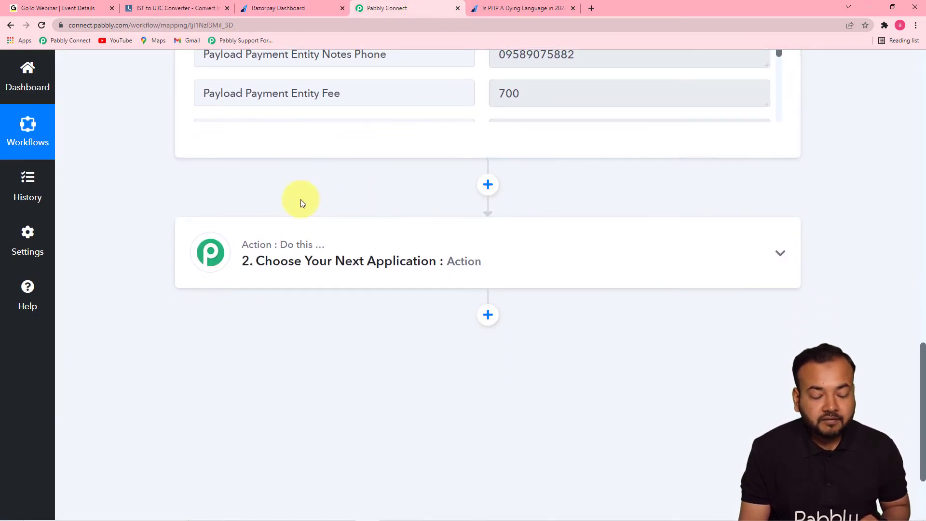
pyautogui.click(343, 258)
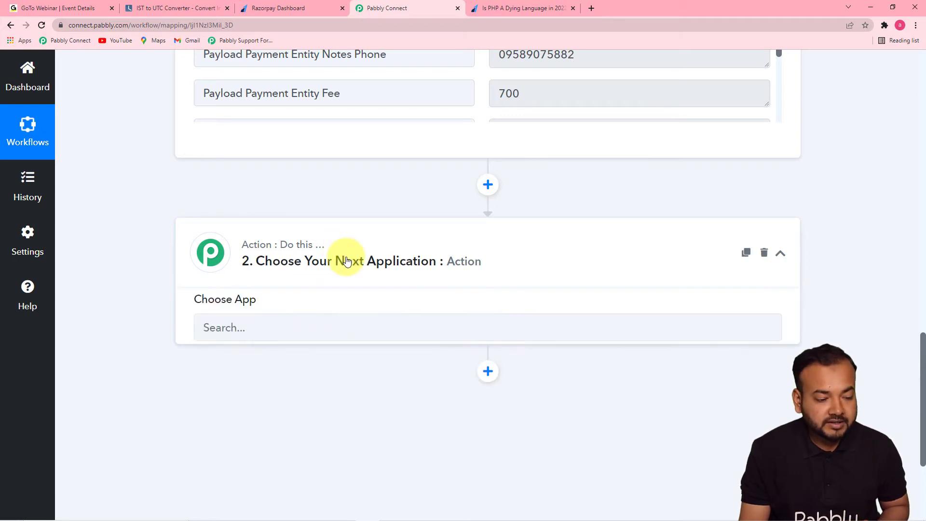
pyautogui.scroll(4, 346, 260)
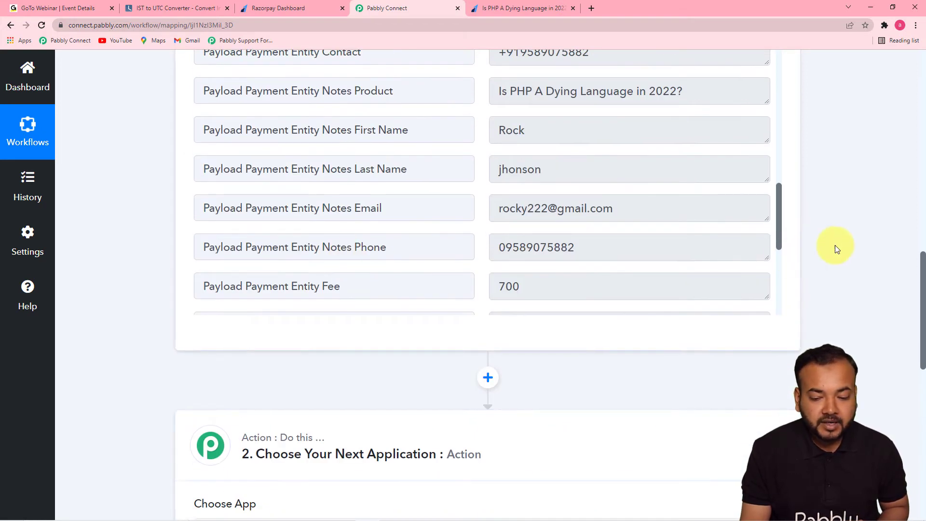
pyautogui.scroll(-8, 912, 252)
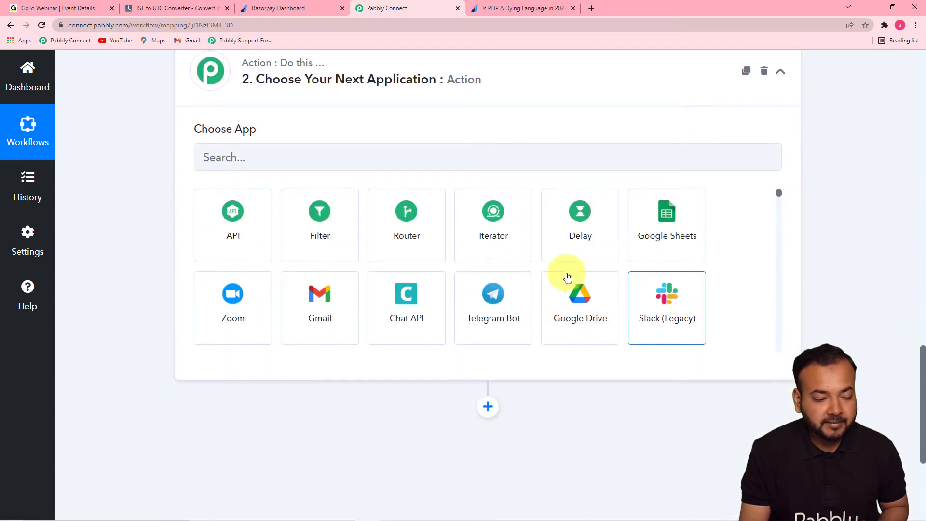
pyautogui.click(313, 236)
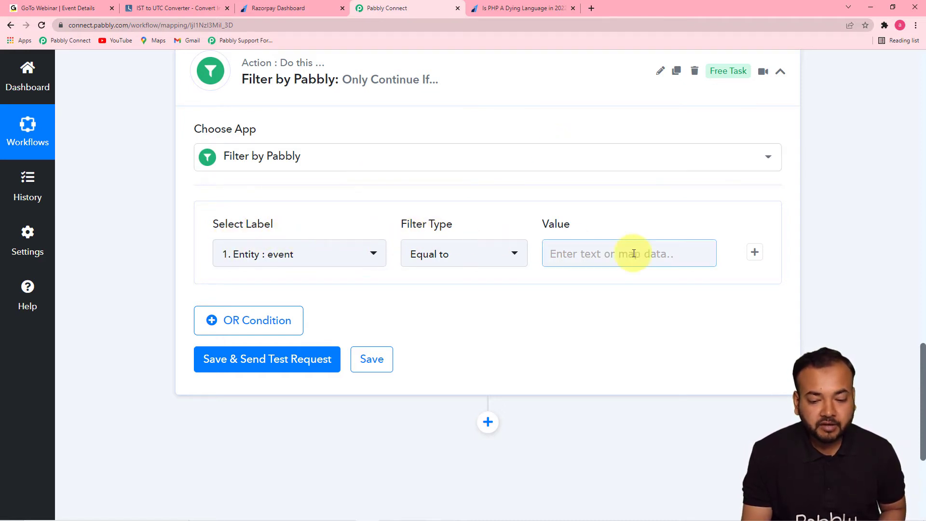
# - Look up the product field in the captured Razorpay response to use for the filter condition
pyautogui.scroll(-4, 908, 309)
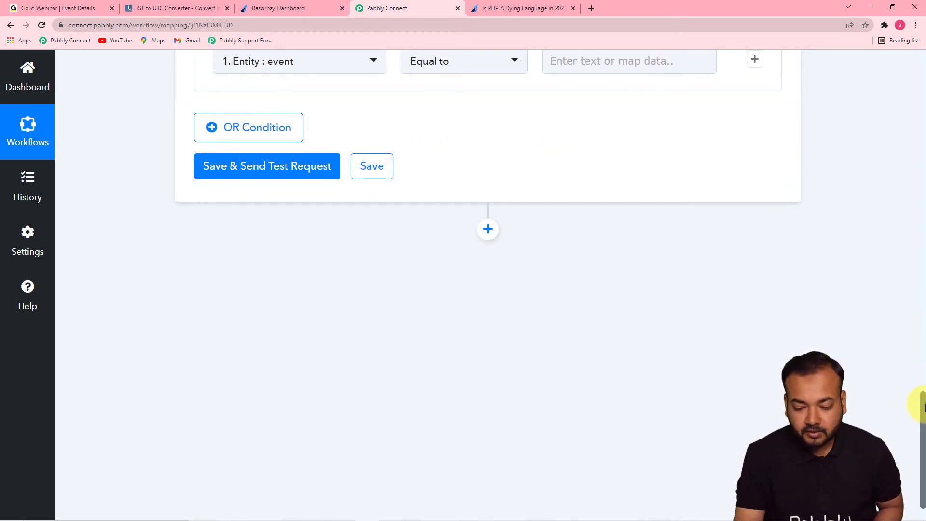
pyautogui.scroll(15, 917, 306)
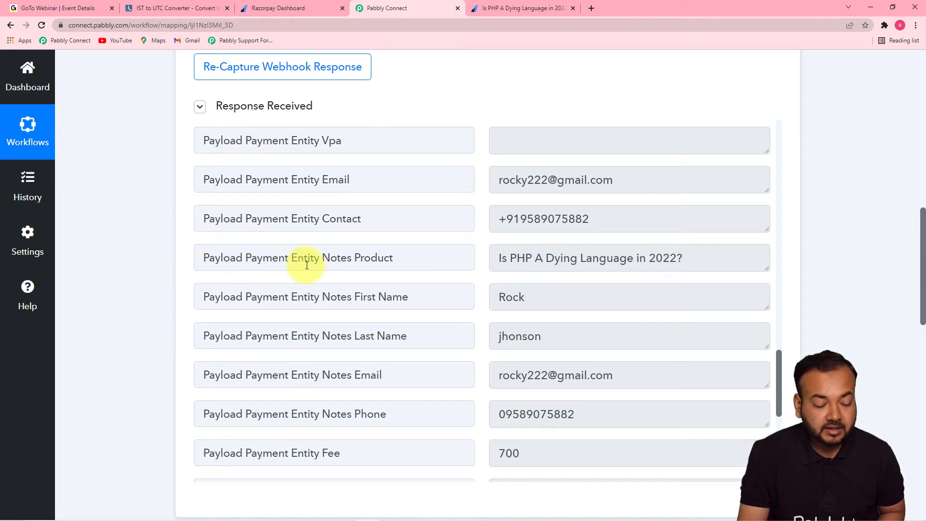
pyautogui.moveTo(922, 242); pyautogui.dragTo(904, 386)
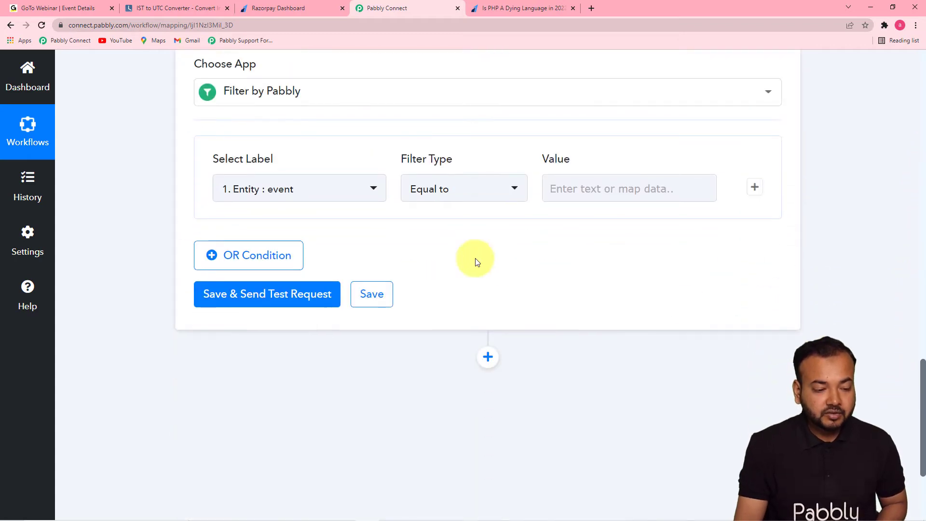
# - Set the filter condition's label to Payload Payment Entity Notes Product from the Razorpay response and its filter type to Equal to
pyautogui.click(351, 193)
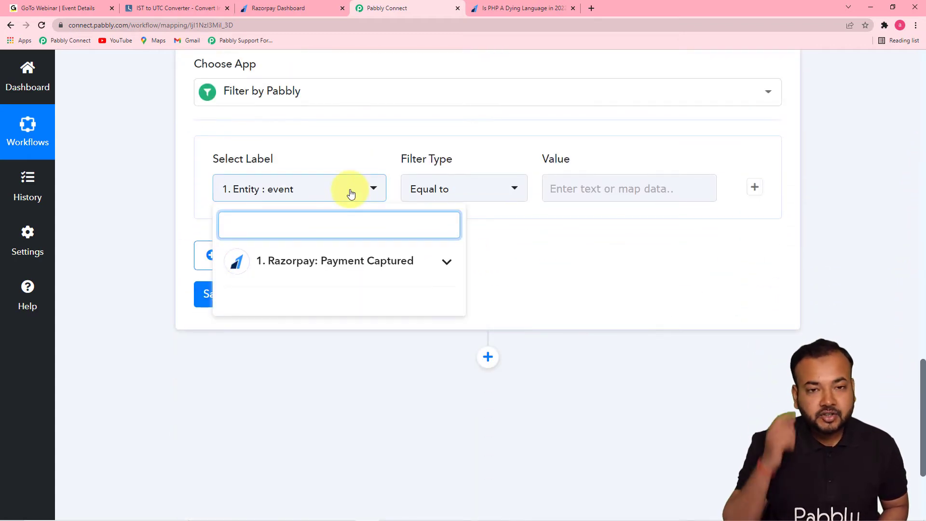
pyautogui.click(333, 268)
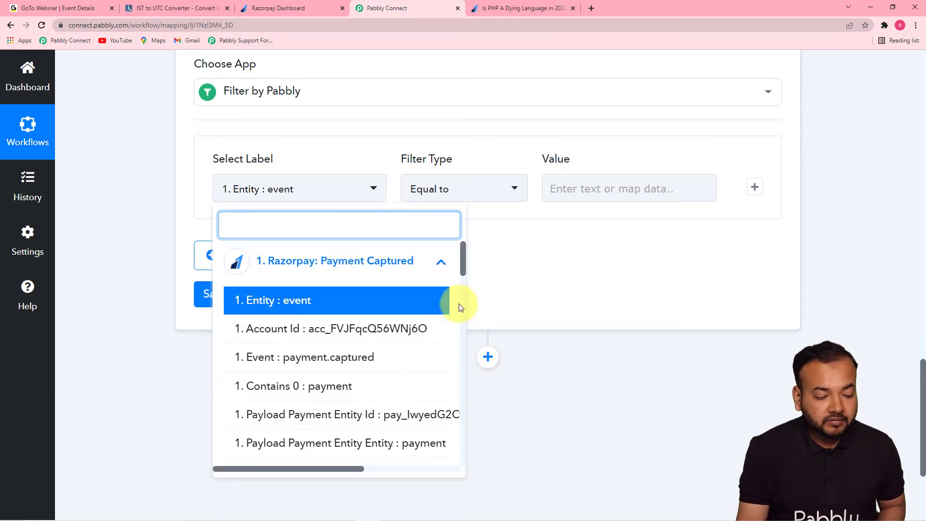
pyautogui.moveTo(462, 272); pyautogui.dragTo(459, 410)
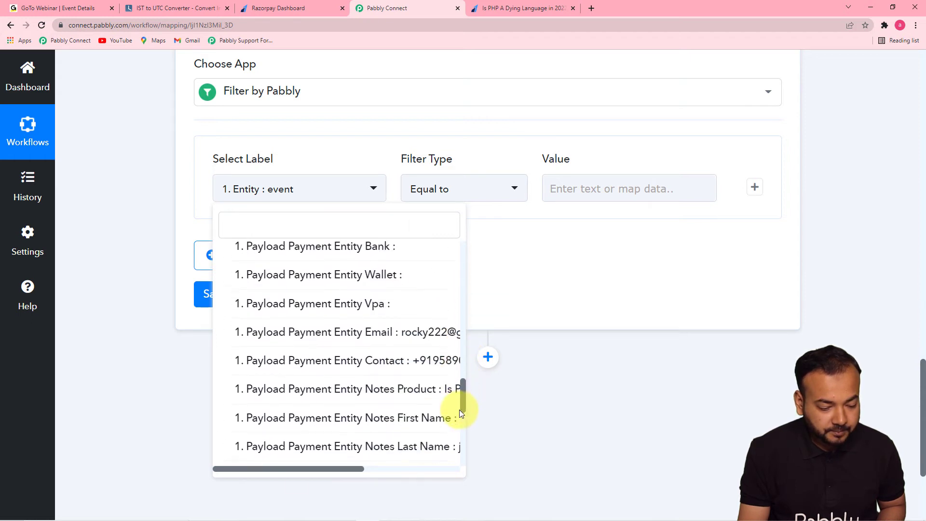
pyautogui.click(370, 395)
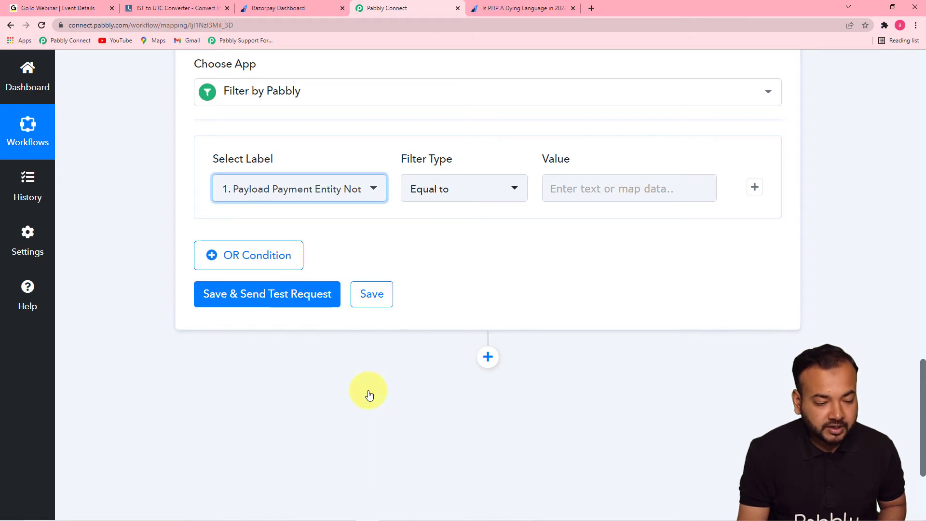
pyautogui.click(473, 191)
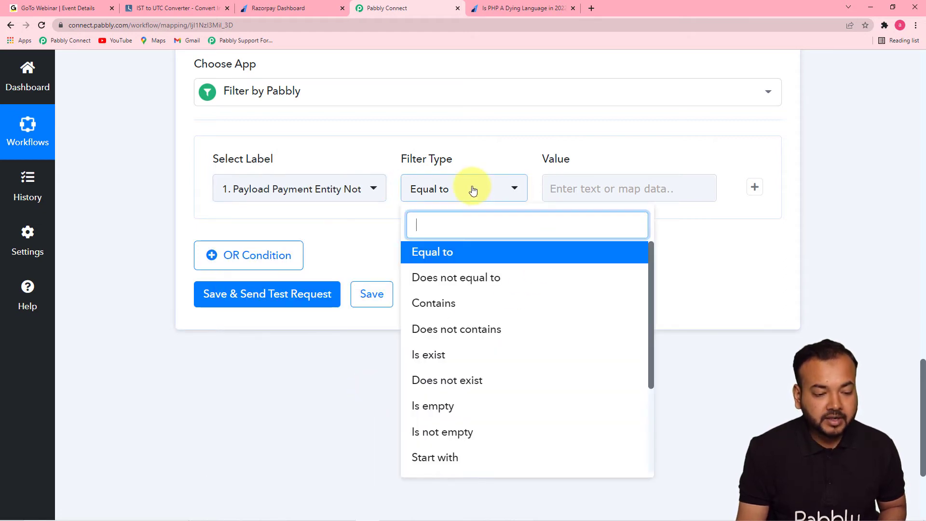
pyautogui.click(454, 253)
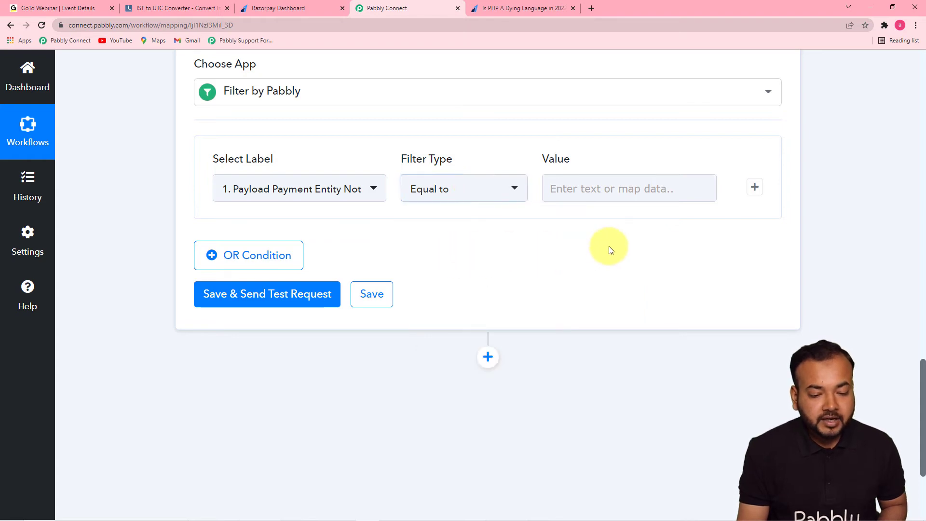
# - Copy the product name "Is PHP A Dying Language in 2022?" from the Razorpay response into the filter value, then save and test the filter
pyautogui.moveTo(922, 378); pyautogui.dragTo(910, 248)
pyautogui.moveTo(682, 169); pyautogui.dragTo(487, 165)
pyautogui.rightClick(509, 170)
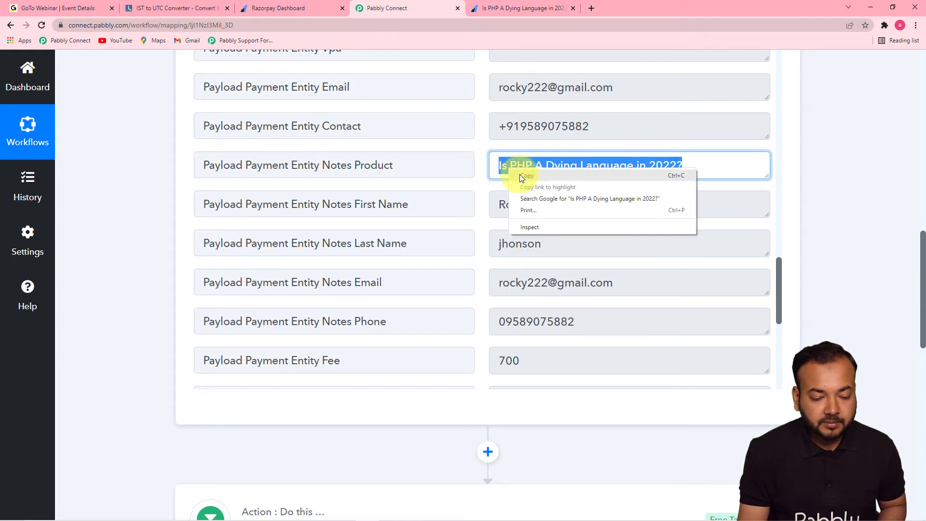
pyautogui.click(520, 175)
pyautogui.moveTo(922, 279); pyautogui.dragTo(910, 424)
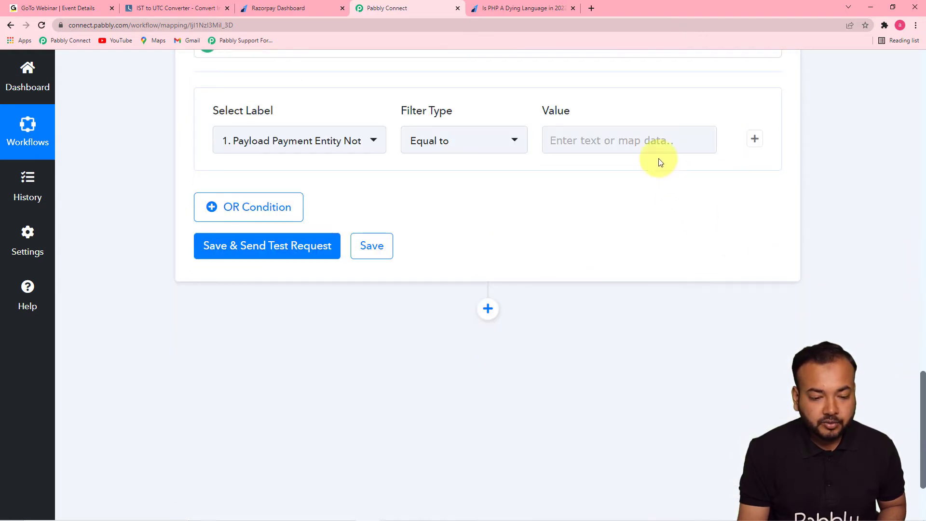
pyautogui.click(627, 139)
pyautogui.hotkey('ctrl', 'v')
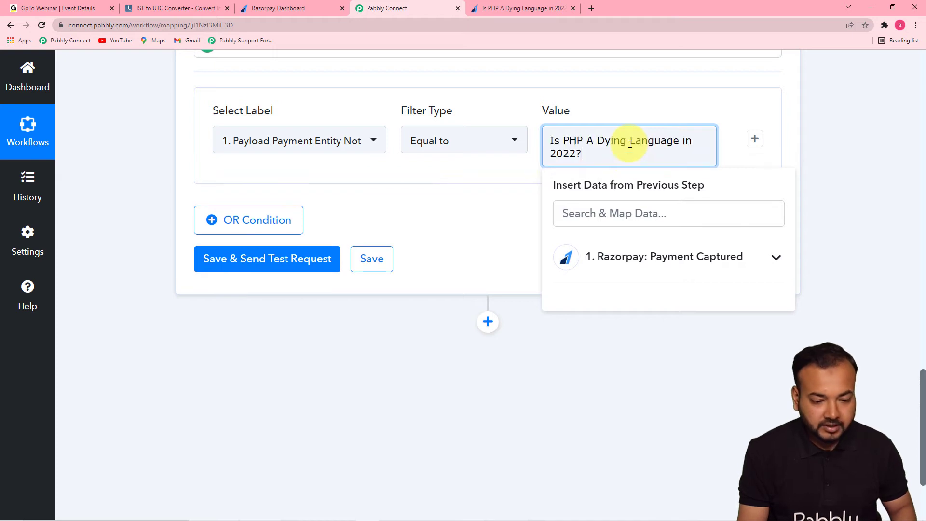
pyautogui.click(462, 201)
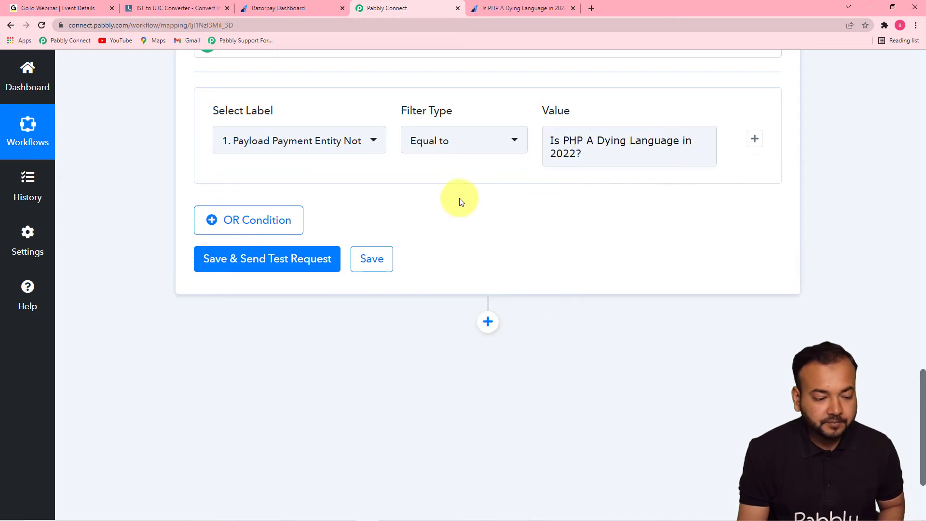
pyautogui.click(253, 265)
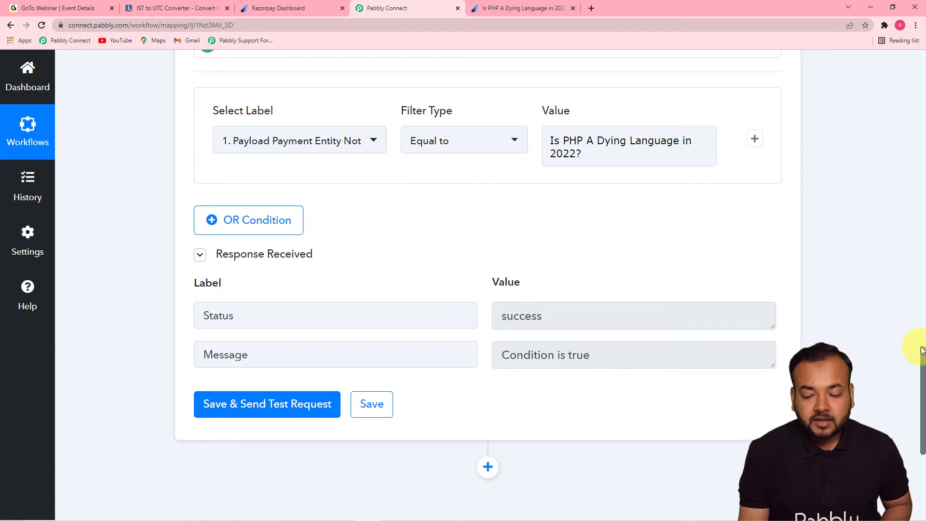
# - Add a third workflow step using GoToWebinar as the app and Create Registrant as the action event
pyautogui.moveTo(922, 351); pyautogui.dragTo(922, 416)
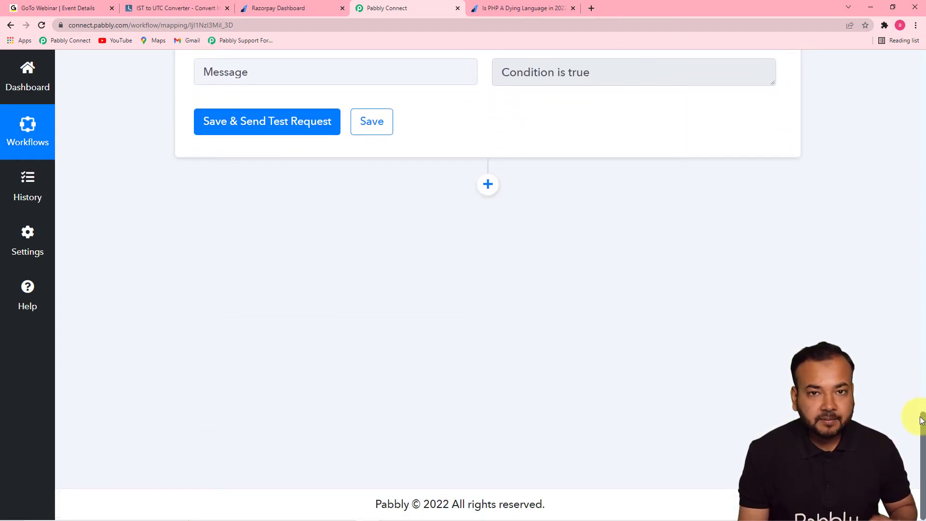
pyautogui.click(488, 184)
pyautogui.scroll(-5, 580, 272)
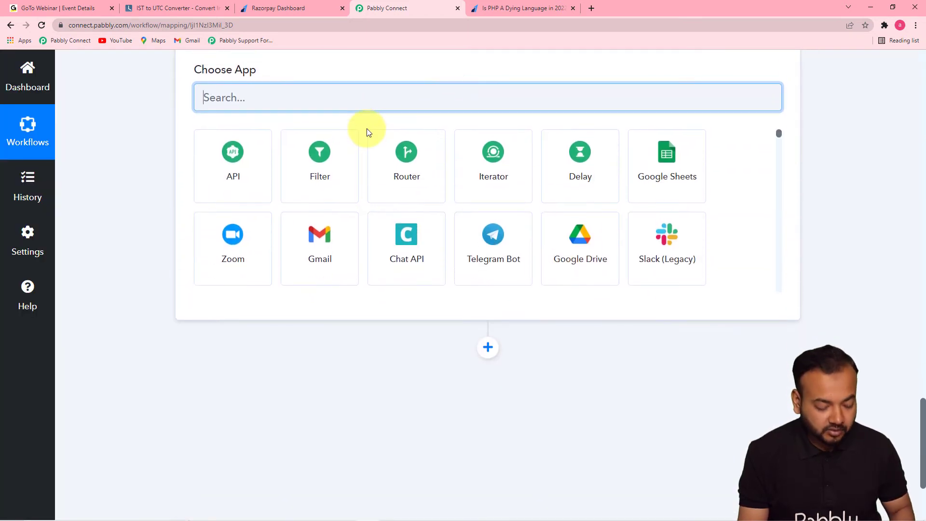
pyautogui.write('got')
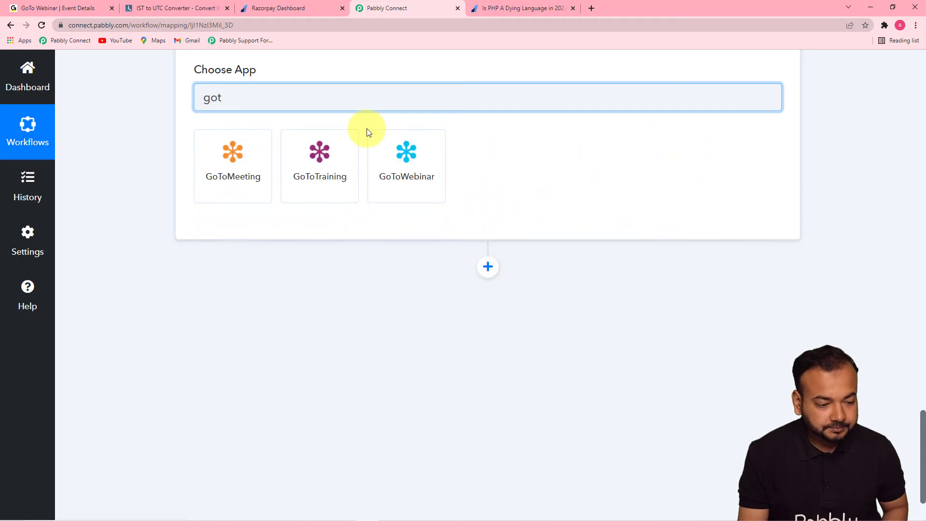
pyautogui.click(421, 179)
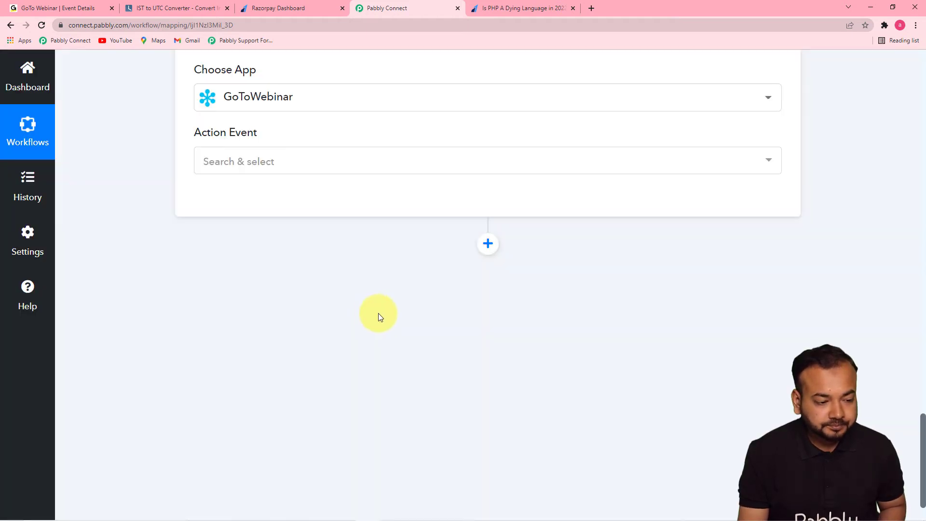
pyautogui.click(333, 172)
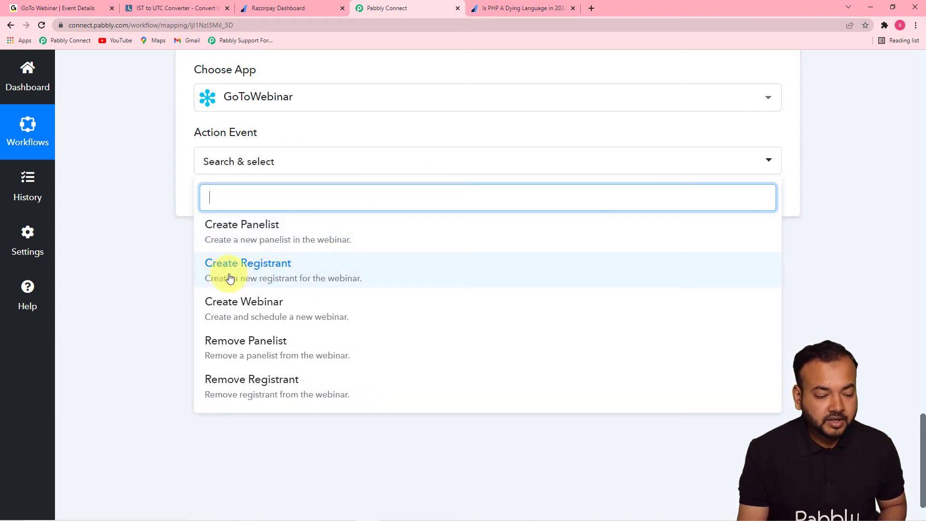
pyautogui.click(321, 279)
# - Add a new GoToWebinar connection for the action step and authorise Pabbly Connect to access the account
pyautogui.click(227, 201)
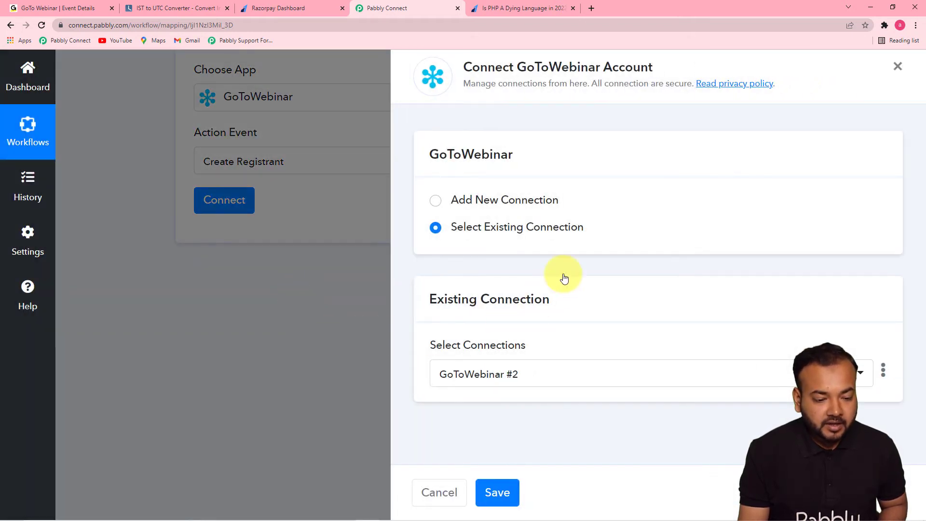
pyautogui.click(436, 202)
pyautogui.scroll(-1, 443, 207)
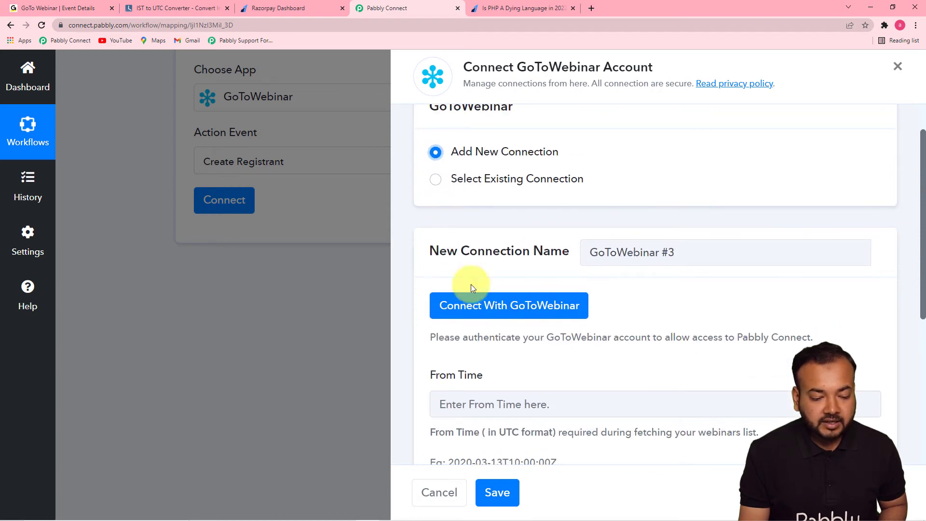
pyautogui.click(485, 315)
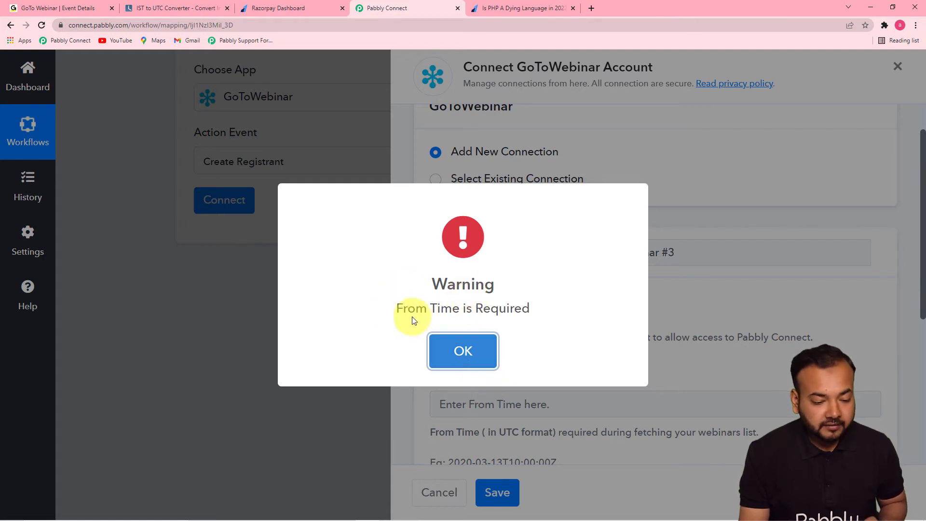
pyautogui.click(459, 351)
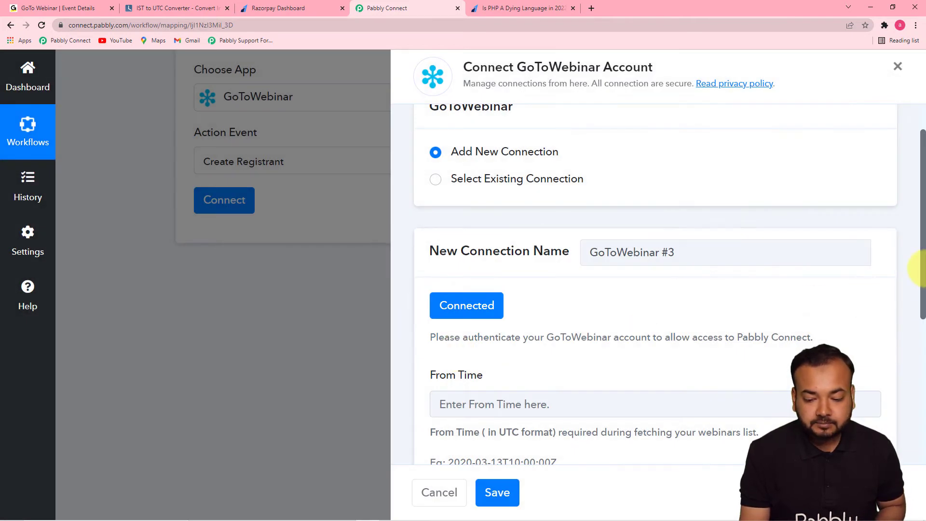
# - Check the connection's time fields against the webinar's schedule in GoToWebinar and the IST to UTC converter, returning to Pabbly Connect
pyautogui.moveTo(922, 265); pyautogui.dragTo(915, 373)
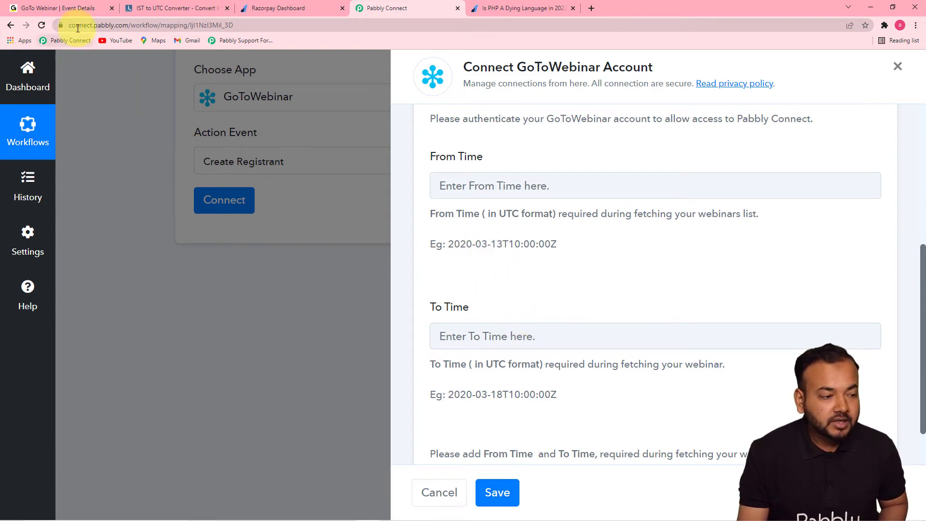
pyautogui.click(80, 9)
pyautogui.scroll(10, 916, 201)
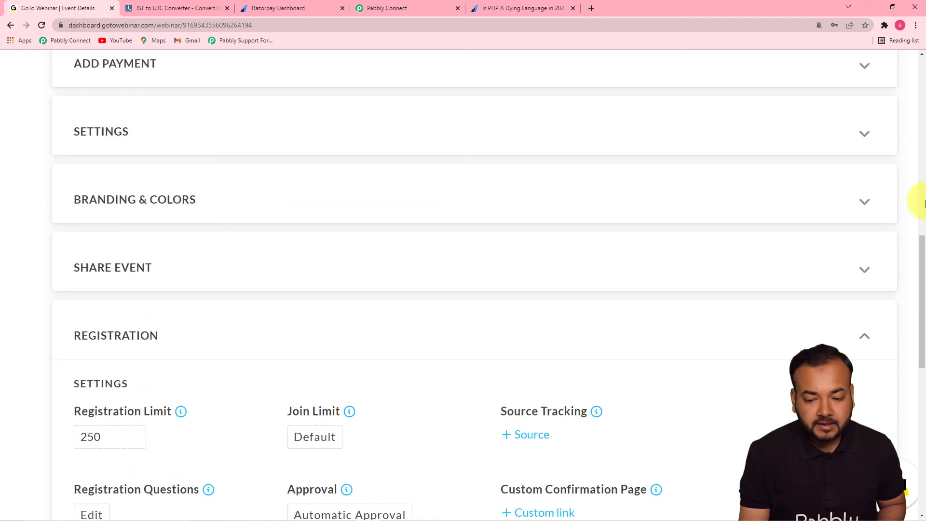
pyautogui.moveTo(922, 218); pyautogui.dragTo(922, 116)
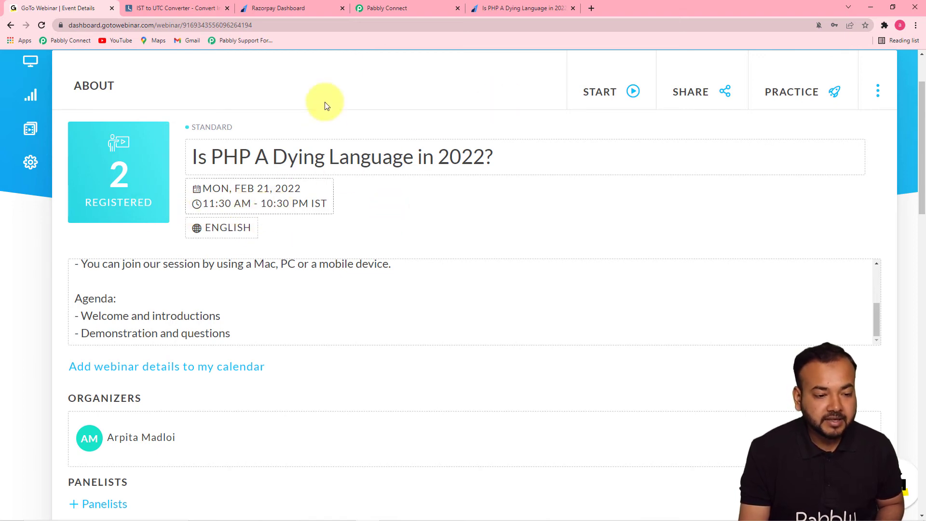
pyautogui.click(379, 14)
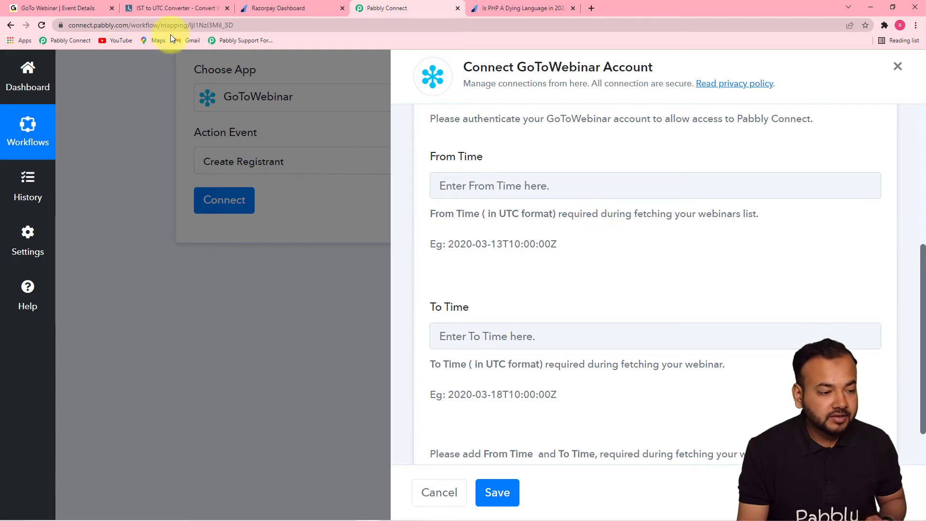
pyautogui.click(169, 8)
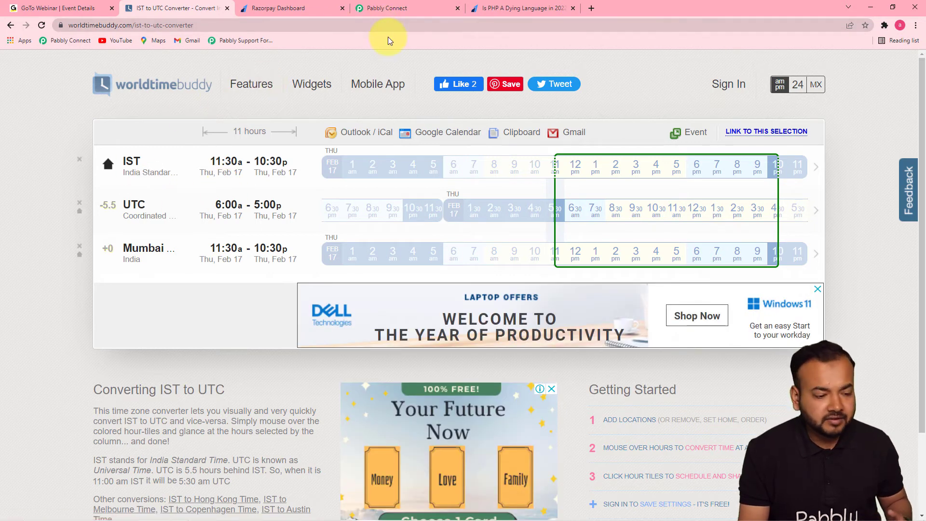
pyautogui.click(34, 8)
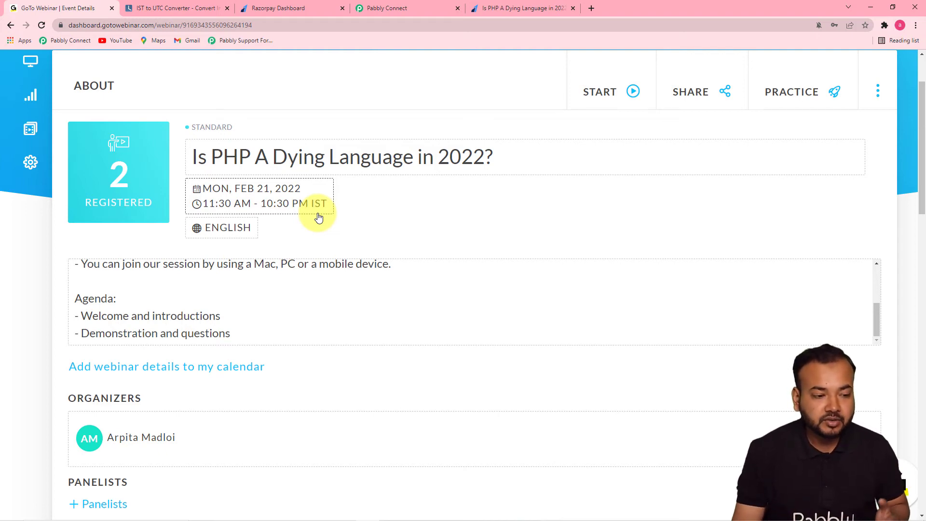
pyautogui.click(396, 11)
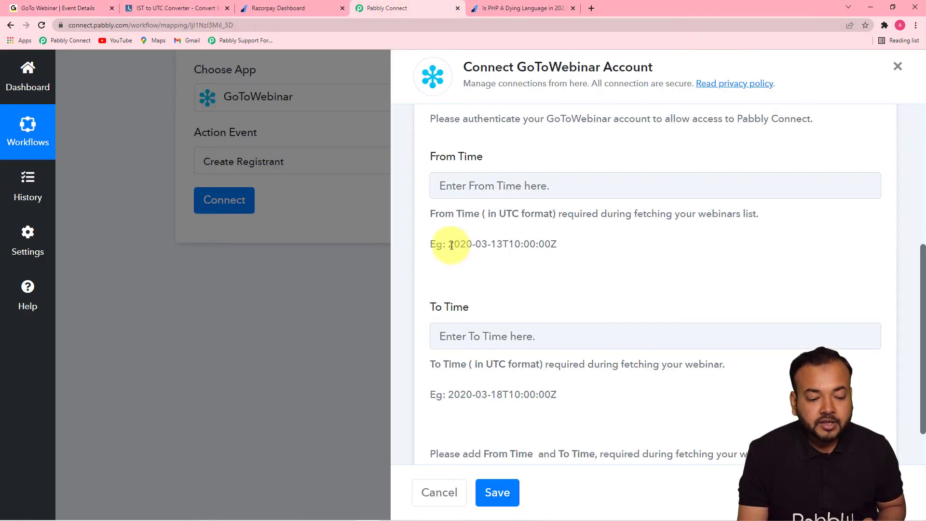
# - Set the connection's From Time to 2022-02-21T06:00:00Z, based on the example format and the webinar's start time in GoToWebinar
pyautogui.moveTo(449, 245); pyautogui.dragTo(558, 248)
pyautogui.rightClick(549, 248)
pyautogui.click(566, 255)
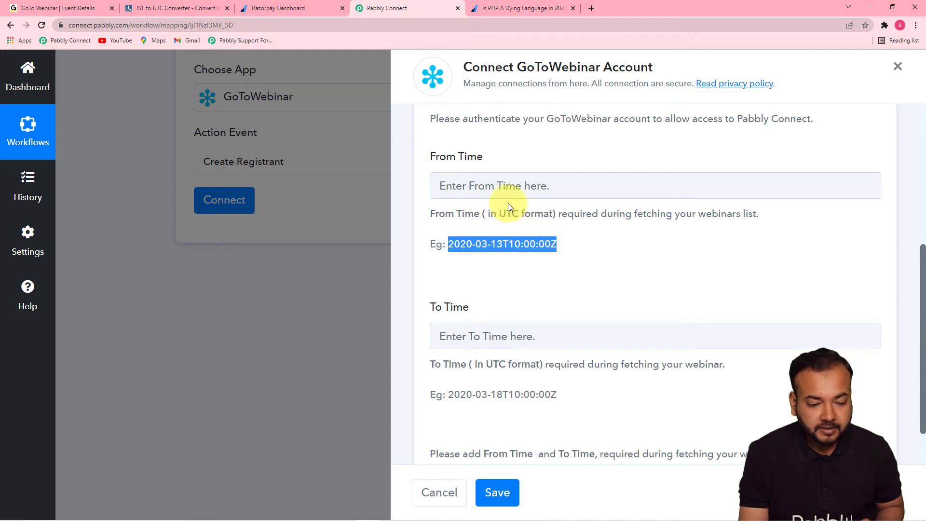
pyautogui.click(504, 187)
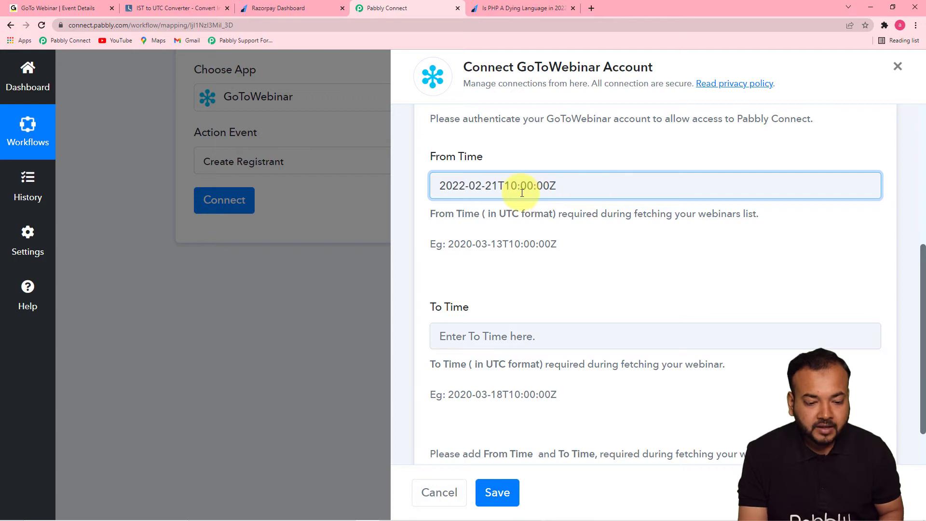
pyautogui.click(95, 10)
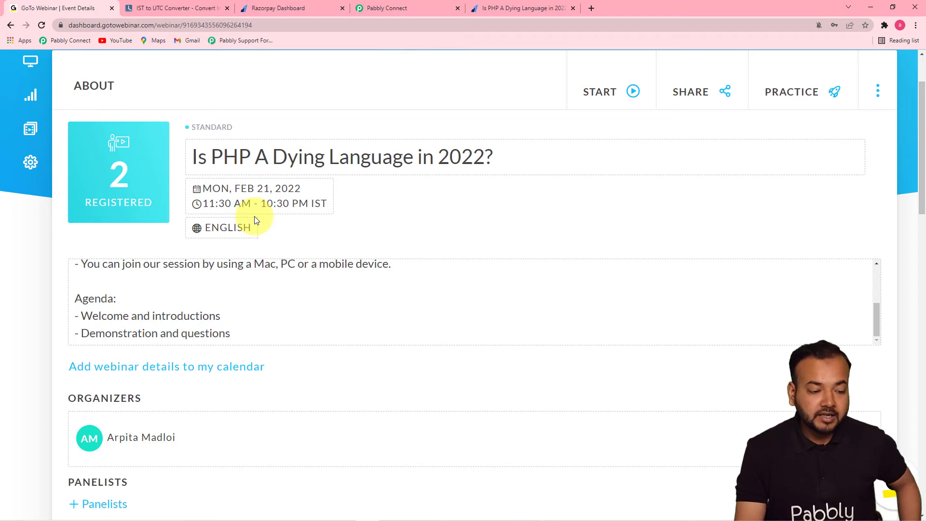
pyautogui.click(410, 10)
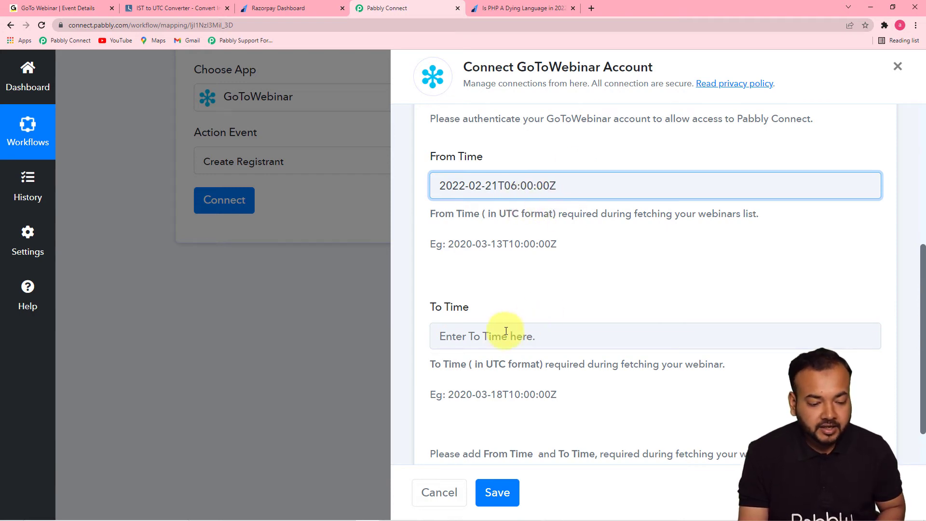
# - Set the connection's To Time to 2022-02-21T17:00:00Z, based on the webinar's end time in GoToWebinar, and save the connection
pyautogui.rightClick(473, 335)
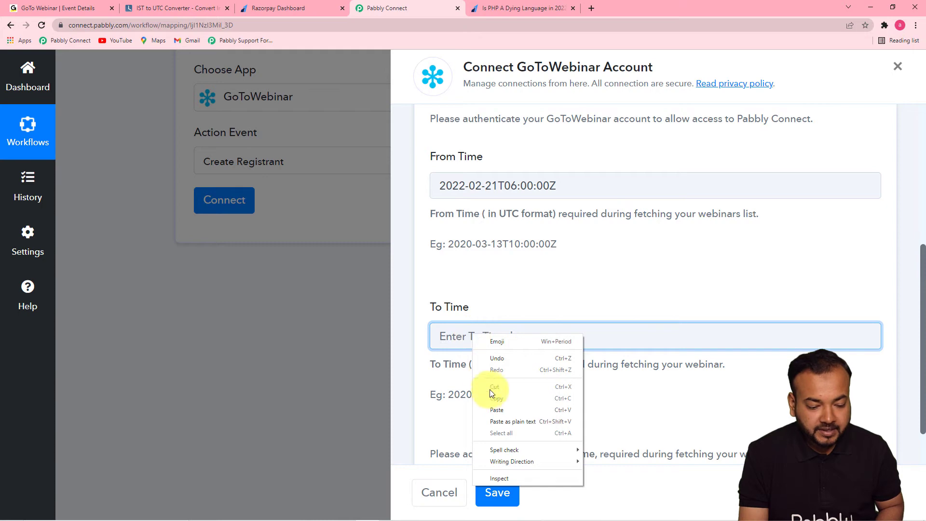
pyautogui.click(495, 411)
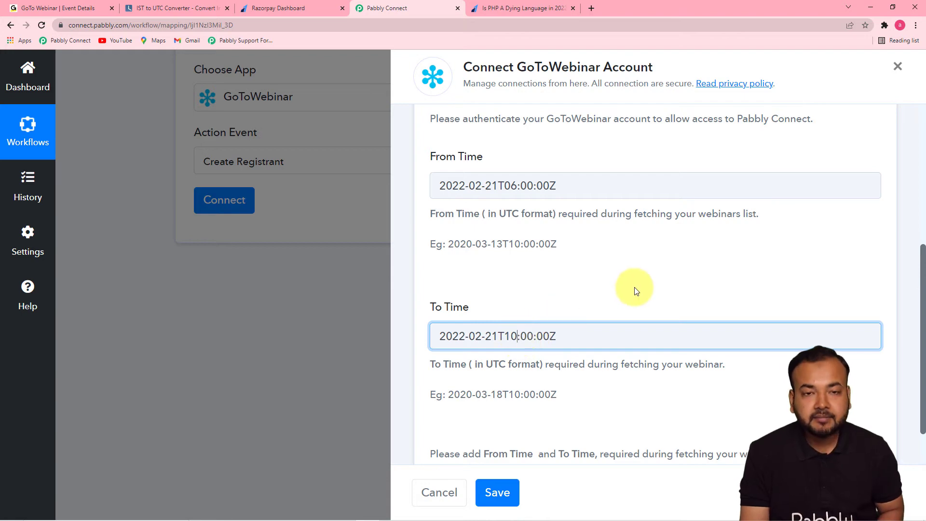
pyautogui.click(75, 10)
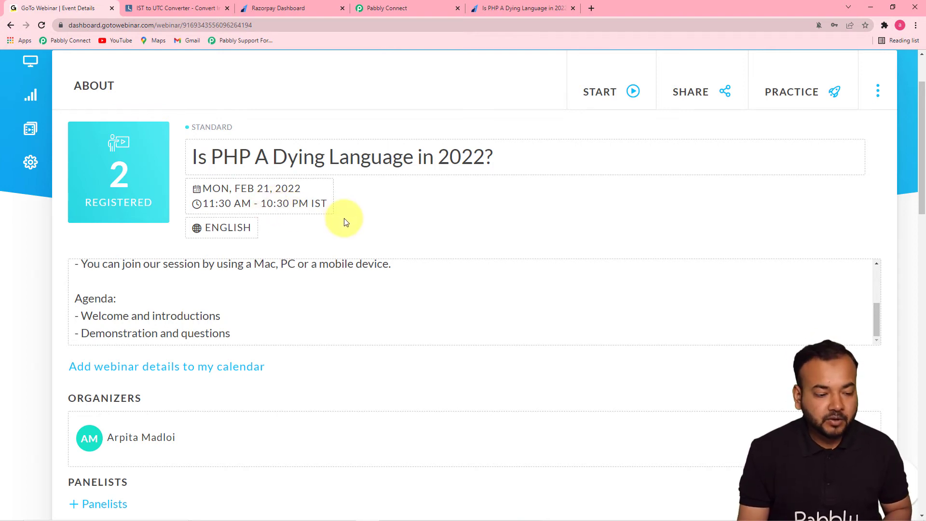
pyautogui.click(380, 4)
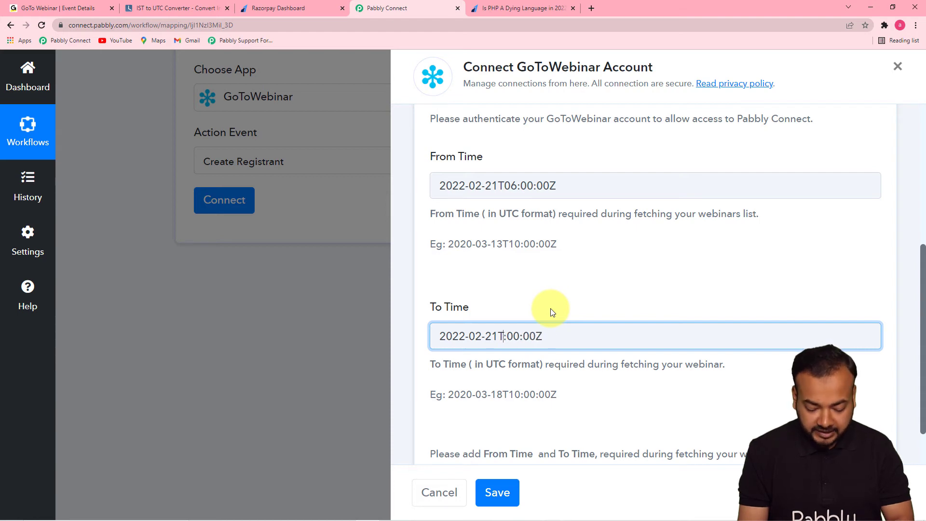
pyautogui.click(543, 365)
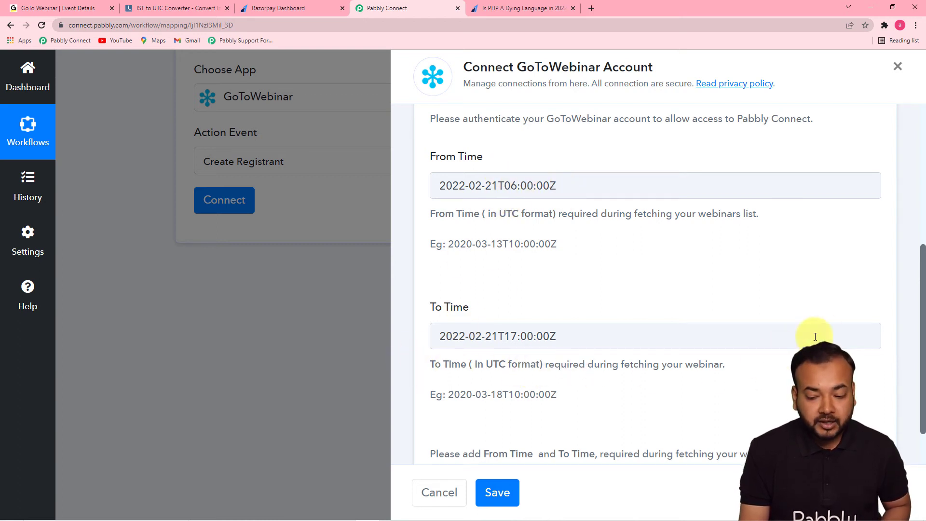
pyautogui.moveTo(924, 299); pyautogui.dragTo(922, 358)
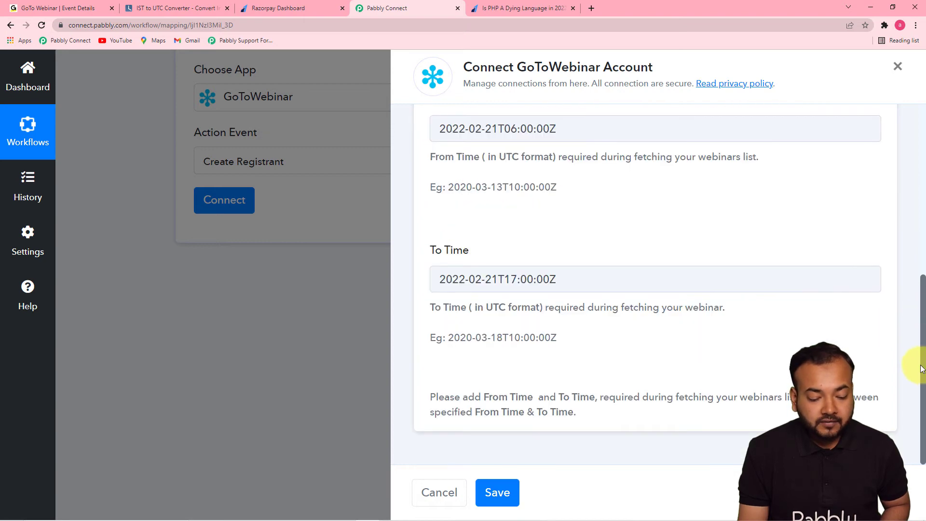
pyautogui.click(497, 493)
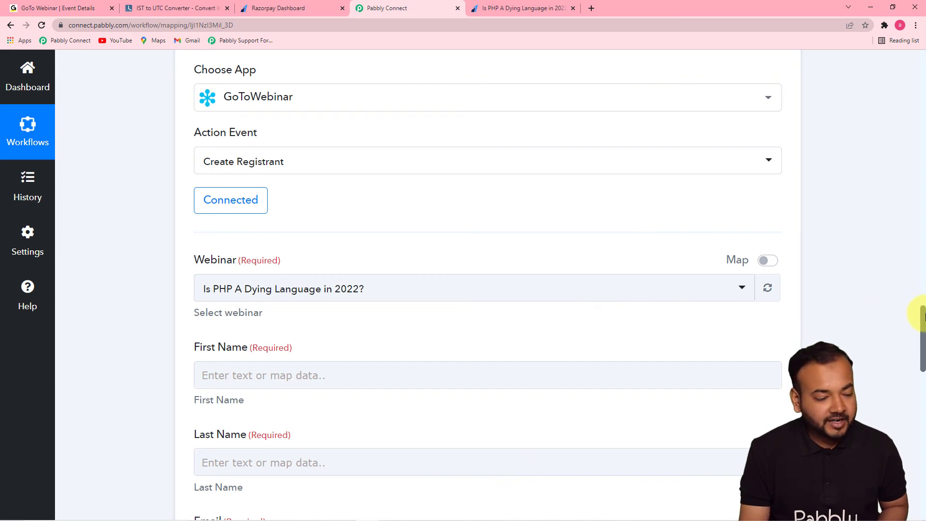
# - Select "Is PHP A Dying Language in 2022?" as the webinar for the Create Registrant action
pyautogui.moveTo(923, 316); pyautogui.dragTo(923, 333)
pyautogui.click(606, 176)
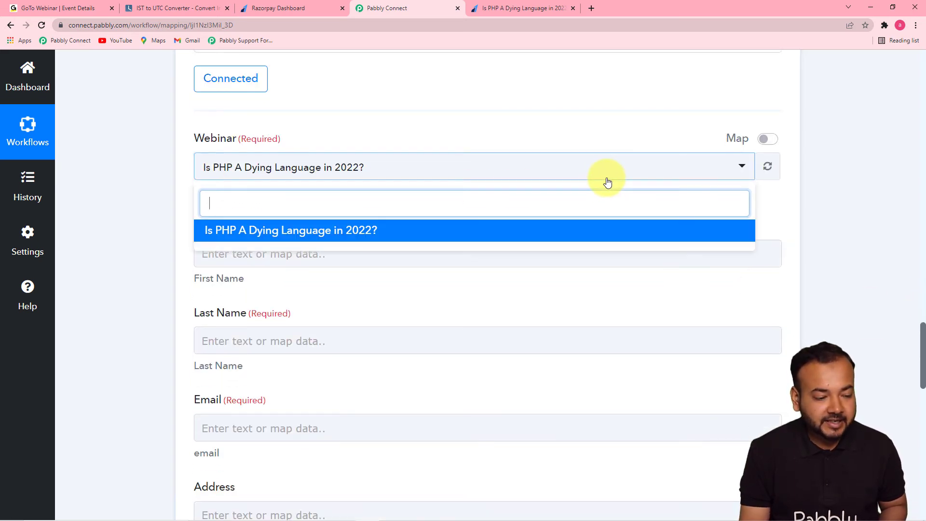
pyautogui.click(224, 238)
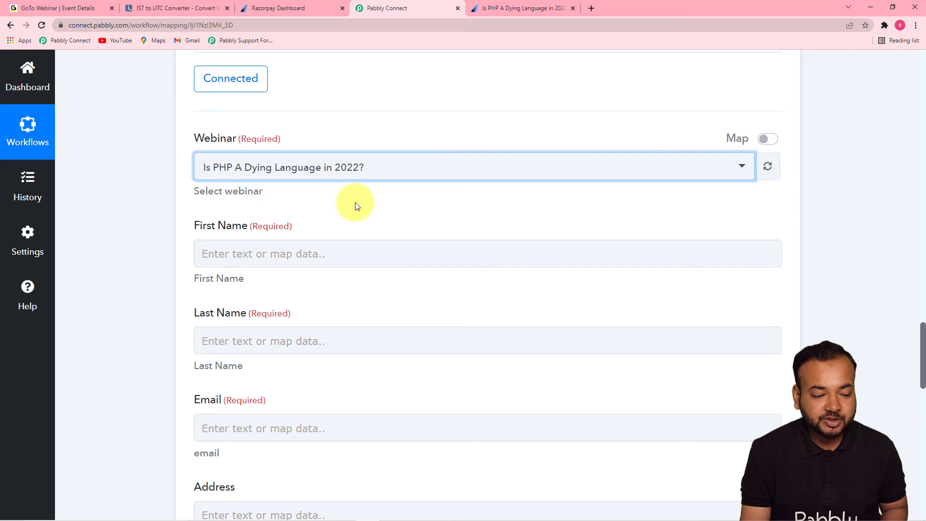
# - Map the registrant's First Name to Payload Payment Entity Notes First Name from the Razorpay Payment Captured data
pyautogui.scroll(-1, 357, 206)
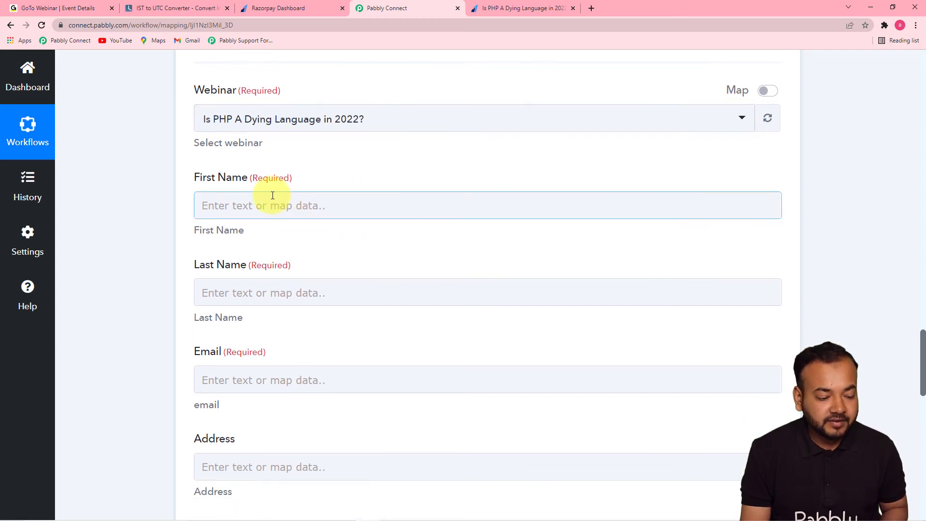
pyautogui.scroll(-2, 264, 305)
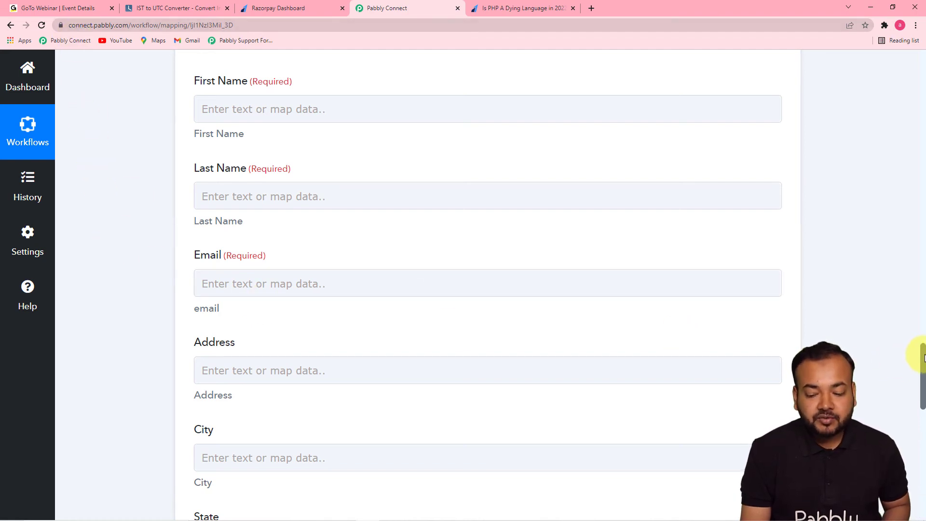
pyautogui.moveTo(924, 360); pyautogui.dragTo(864, 160)
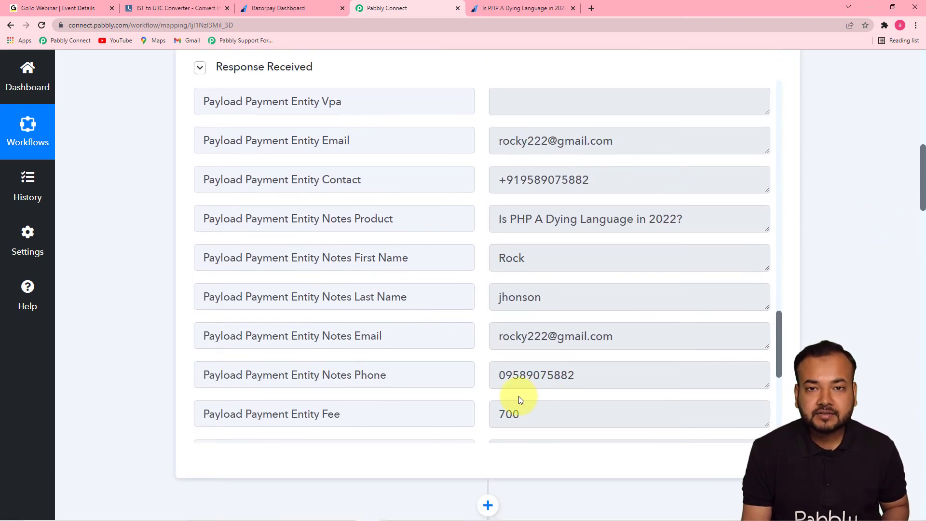
pyautogui.moveTo(912, 186); pyautogui.dragTo(910, 392)
pyautogui.click(263, 109)
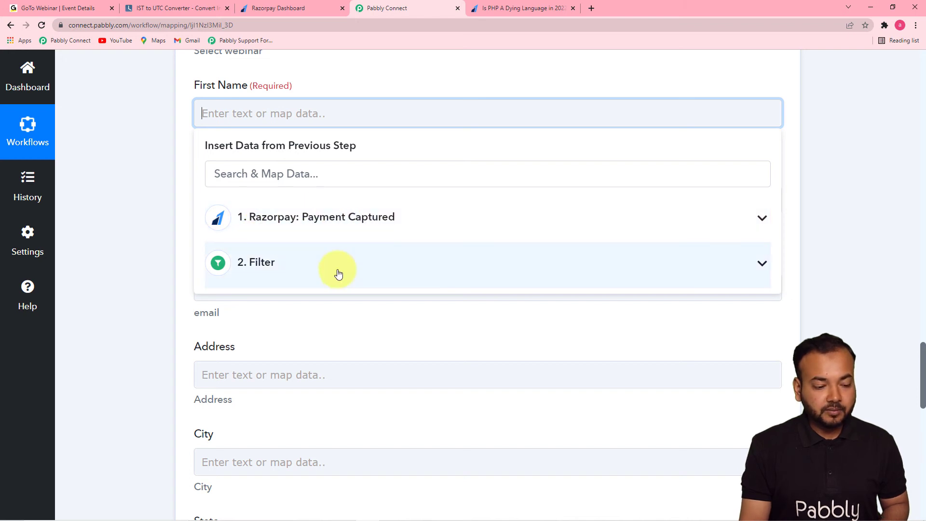
pyautogui.click(319, 234)
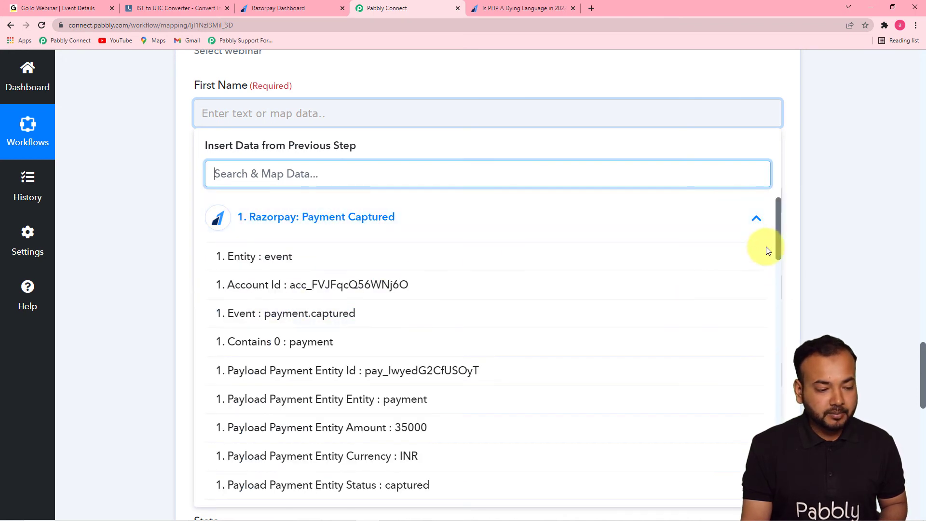
pyautogui.moveTo(780, 244); pyautogui.dragTo(782, 443)
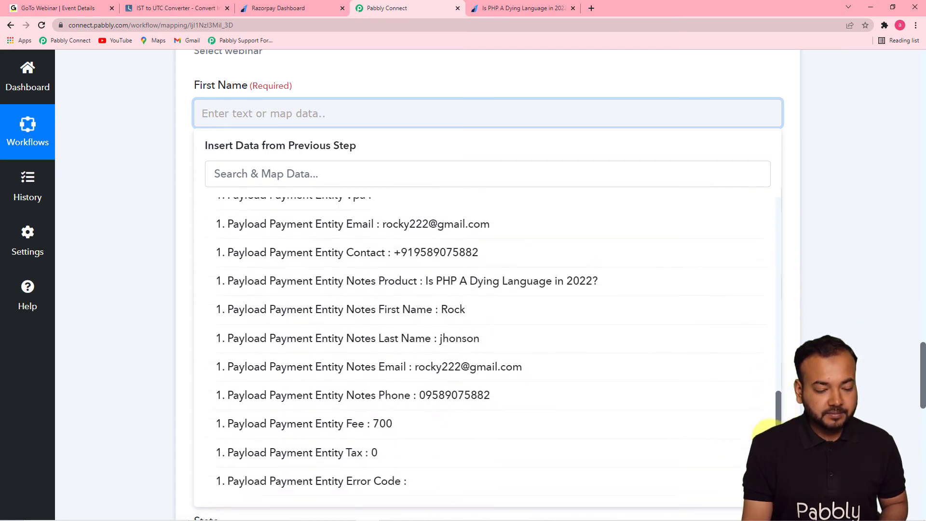
pyautogui.click(424, 309)
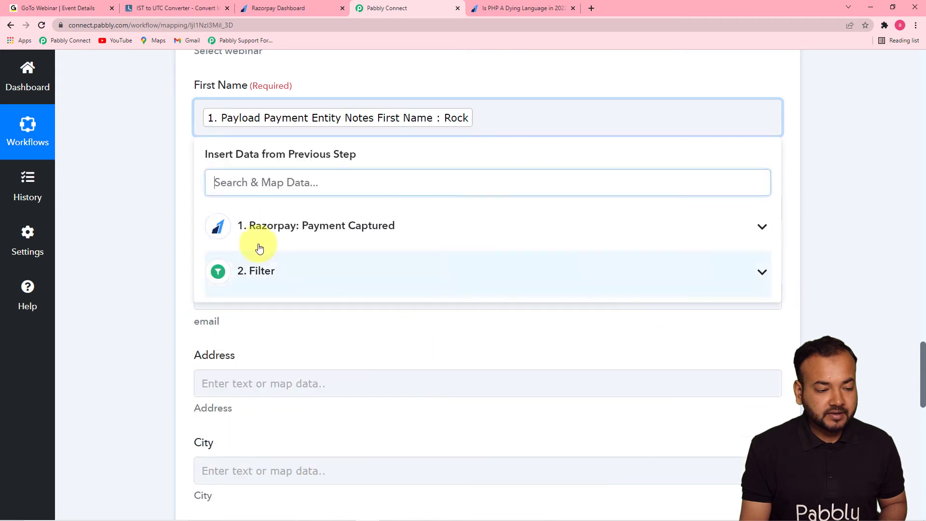
pyautogui.click(167, 190)
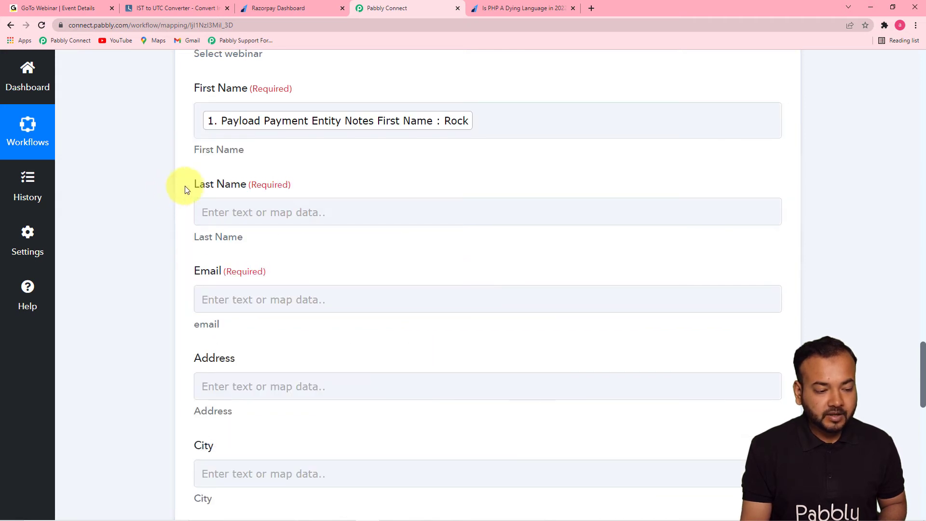
# - Map the registrant's Last Name to Payload Payment Entity Notes Last Name from the Razorpay Payment Captured data
pyautogui.scroll(1, 317, 271)
pyautogui.click(405, 257)
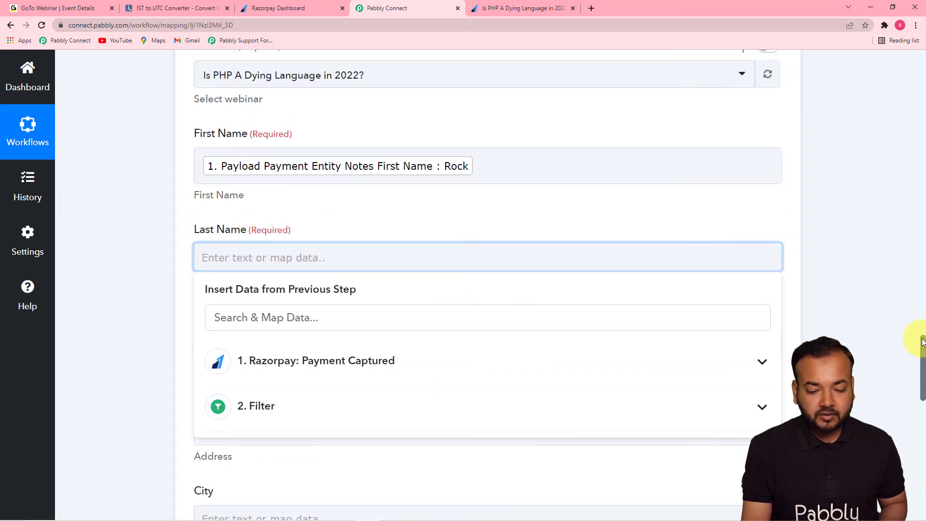
pyautogui.scroll(-5, 922, 343)
pyautogui.click(643, 124)
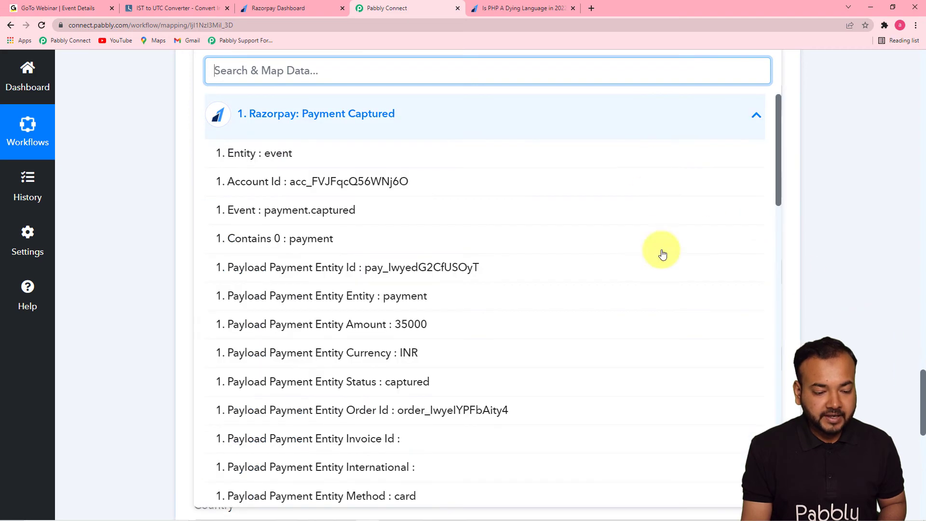
pyautogui.moveTo(777, 207); pyautogui.dragTo(757, 420)
pyautogui.click(546, 353)
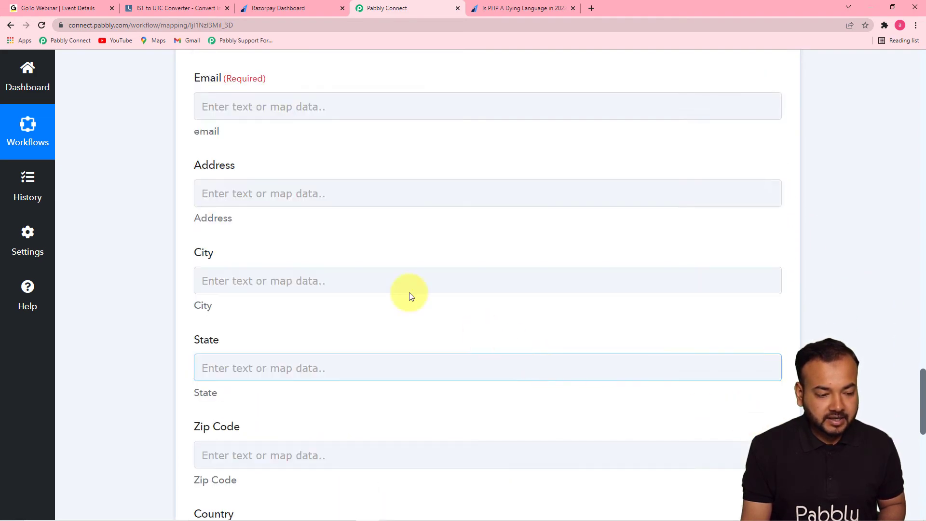
# - Map the registrant's Email to Payload Payment Entity Email from the Razorpay Payment Captured data
pyautogui.click(268, 105)
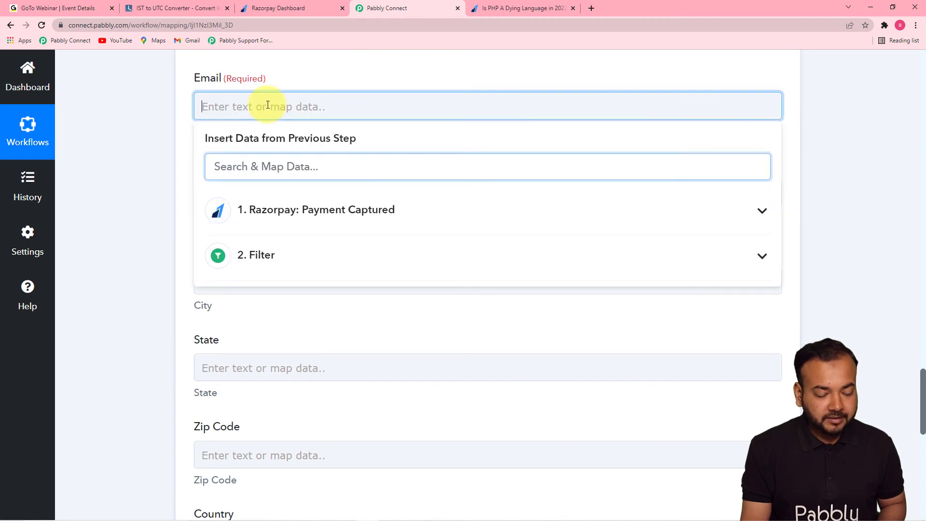
pyautogui.click(352, 209)
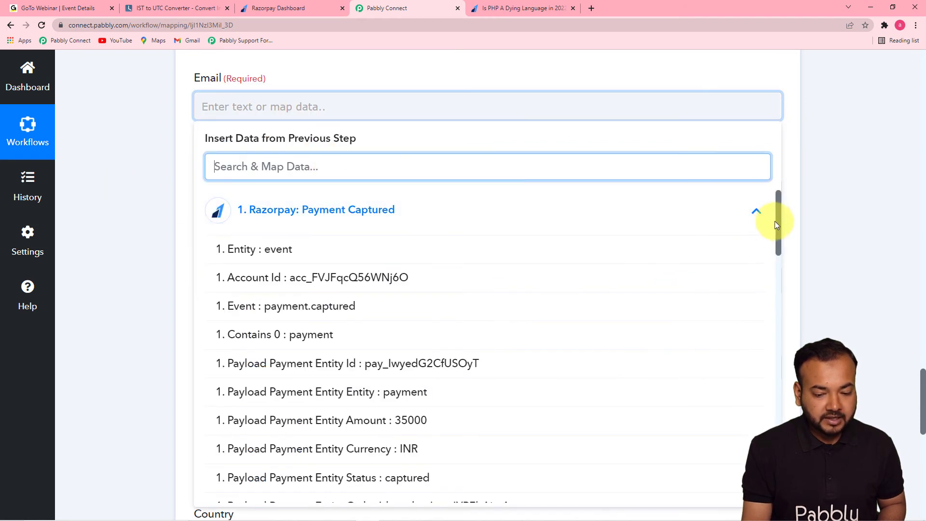
pyautogui.moveTo(777, 221); pyautogui.dragTo(759, 398)
pyautogui.click(488, 313)
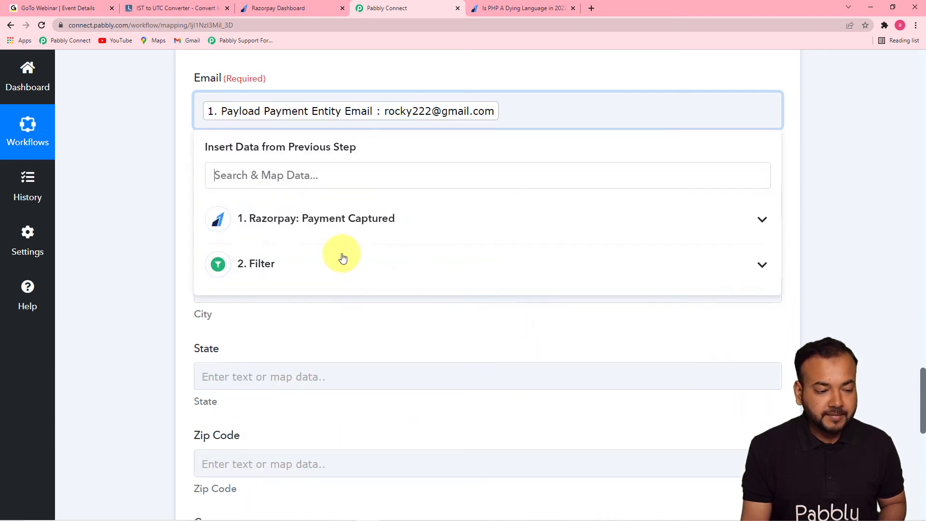
pyautogui.click(125, 200)
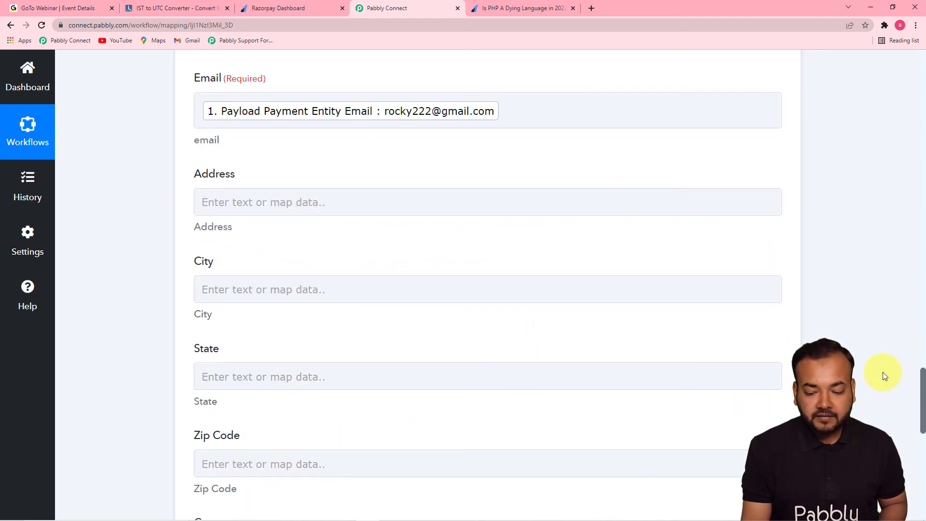
# - Save the Create Registrant action, send a test request and review the response received
pyautogui.moveTo(922, 373); pyautogui.dragTo(923, 432)
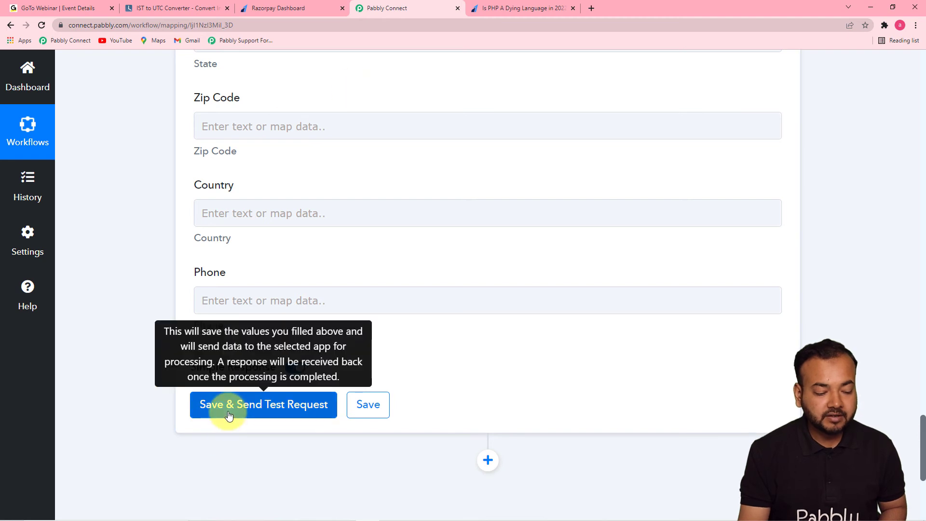
pyautogui.click(359, 413)
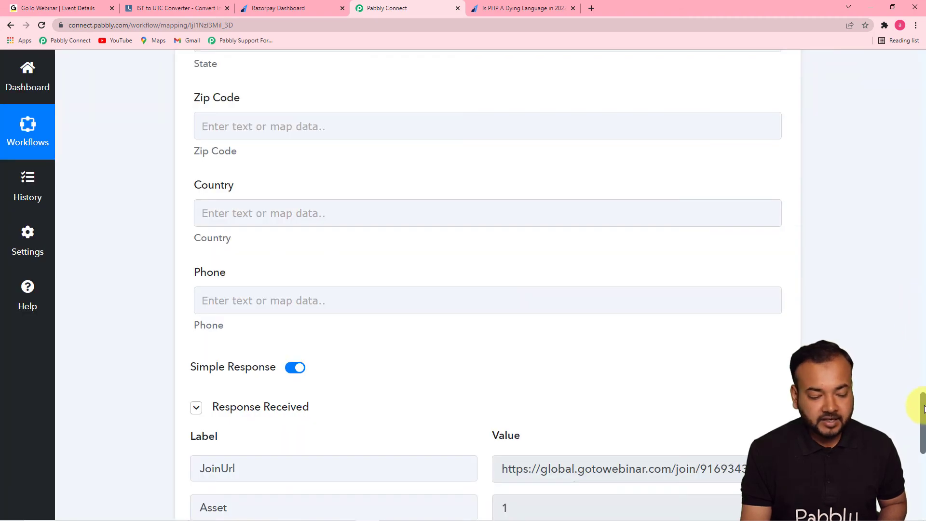
pyautogui.moveTo(921, 406); pyautogui.dragTo(921, 464)
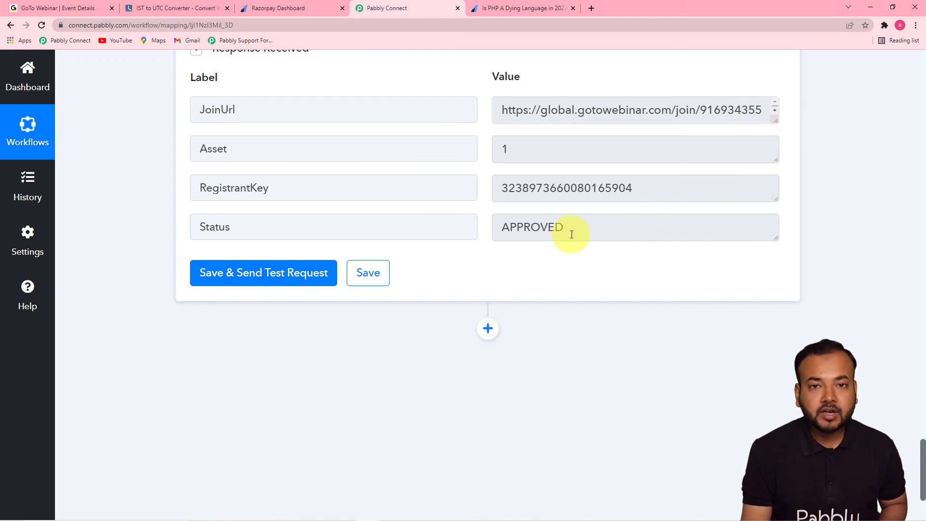
# - Check the webinar's registrants list in GoToWebinar for the test registrant, returning to Pabbly Connect
pyautogui.click(69, 10)
pyautogui.moveTo(923, 193); pyautogui.dragTo(868, 320)
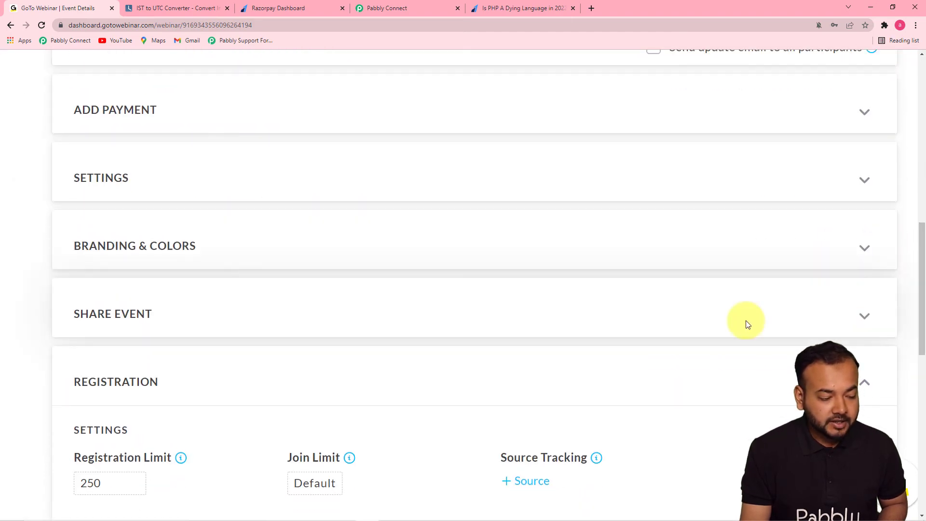
pyautogui.moveTo(922, 270); pyautogui.dragTo(899, 423)
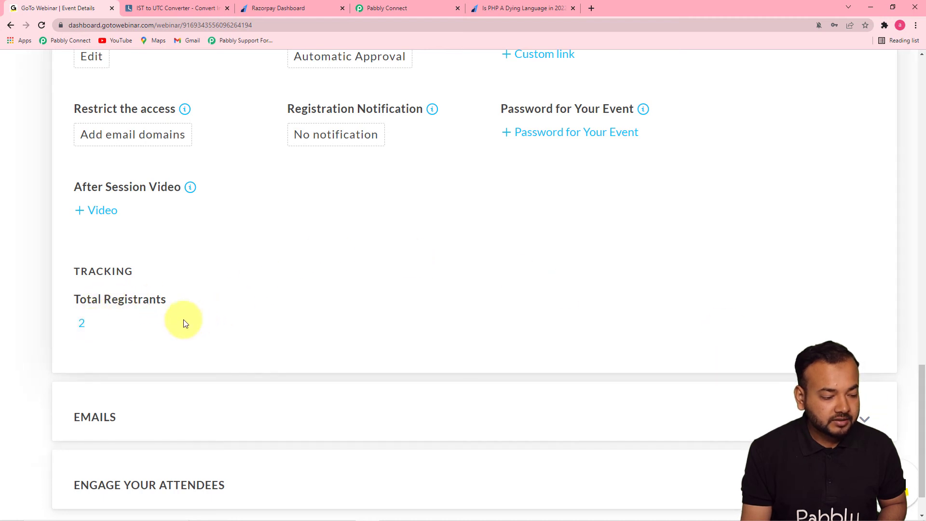
pyautogui.click(81, 327)
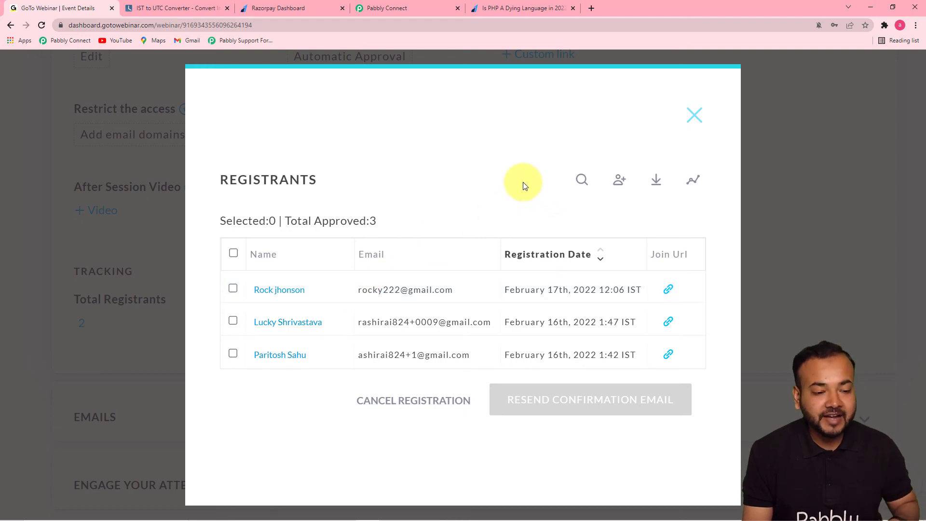
pyautogui.click(392, 7)
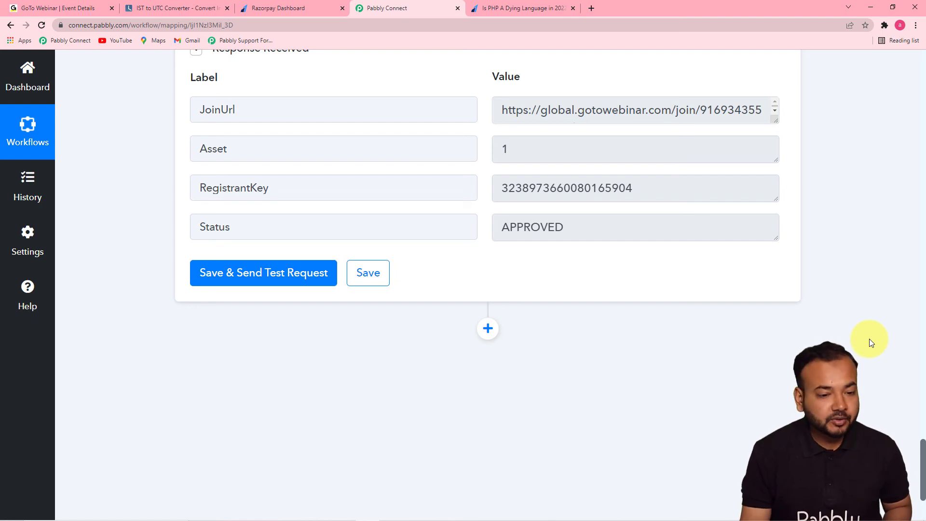
# - Reload the Razorpay payment page for the webinar and select "Is PHP A Dying Language in 2022?" as the product
pyautogui.click(513, 10)
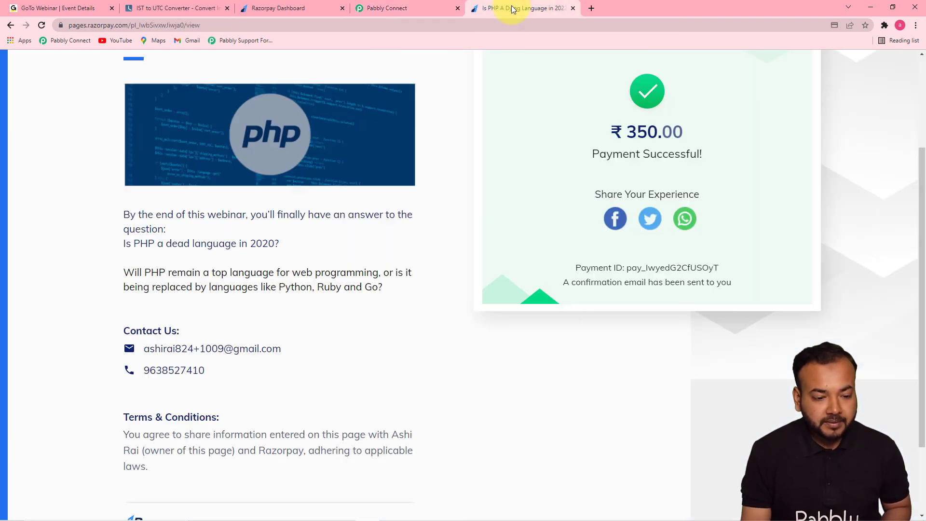
pyautogui.click(285, 29)
pyautogui.press('Return')
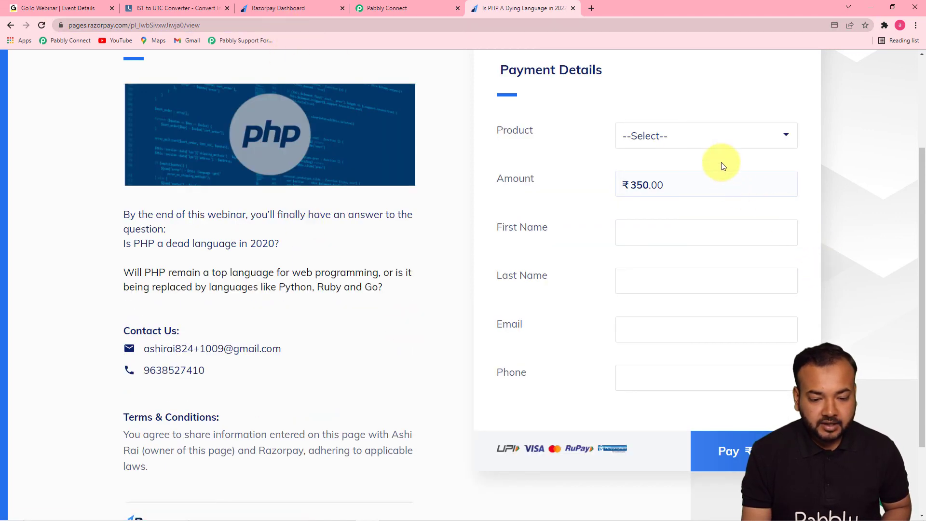
pyautogui.click(714, 139)
# - Fill in the payer's first name, last name, email and phone number on the webinar payment page and proceed to the ₹350 checkout
pyautogui.click(661, 237)
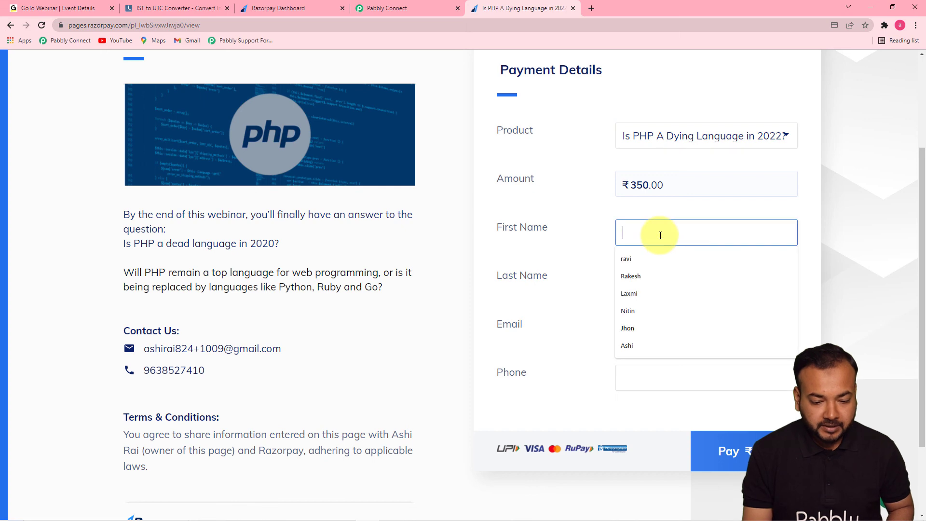
pyautogui.click(651, 311)
pyautogui.click(656, 287)
pyautogui.click(646, 322)
pyautogui.click(662, 337)
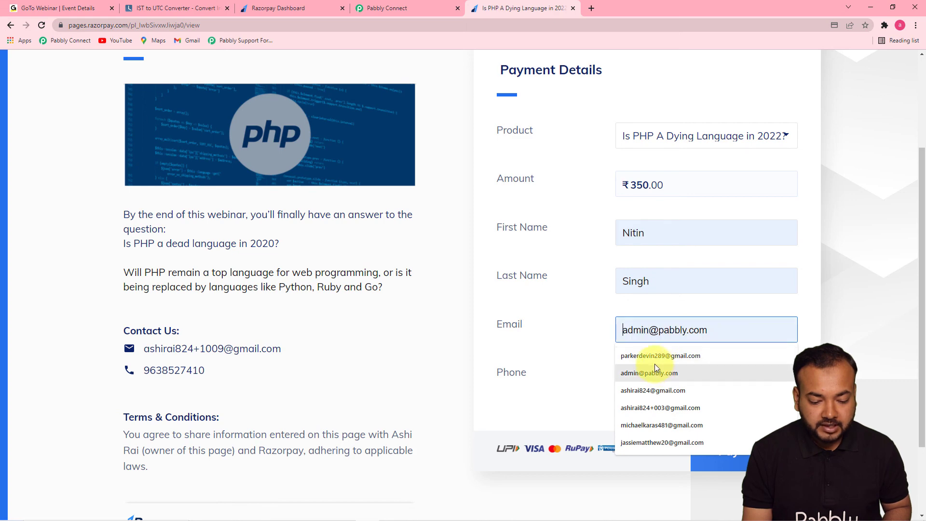
pyautogui.click(655, 425)
pyautogui.click(657, 379)
pyautogui.click(647, 410)
pyautogui.click(711, 452)
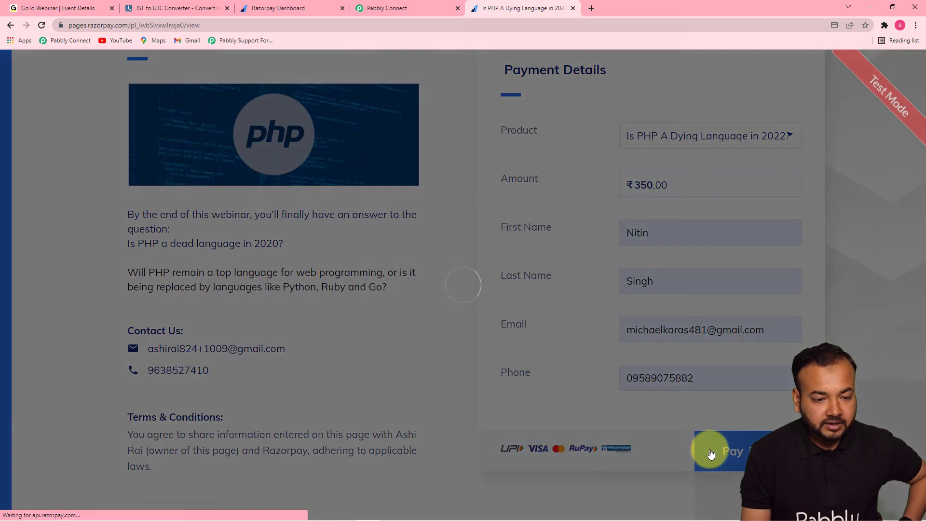
# - Choose card payment, enter the test card's number, expiry, cardholder name and CVV, and turn off saving the card for future payments
pyautogui.click(483, 307)
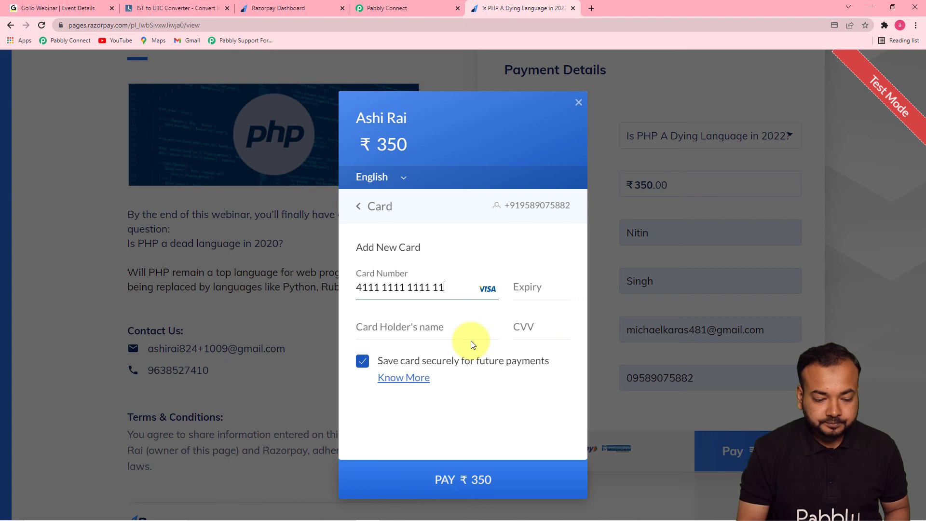
pyautogui.click(536, 294)
pyautogui.write('01 /')
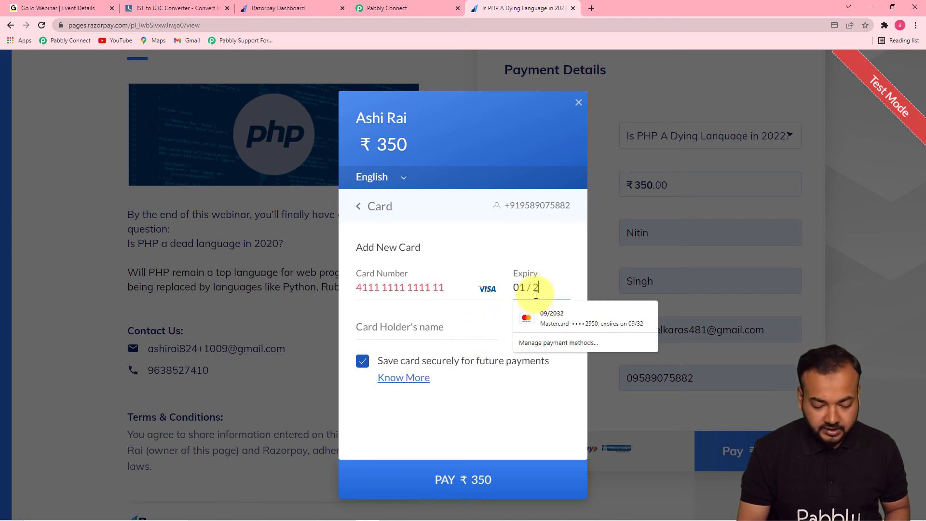
pyautogui.write('25')
pyautogui.write('Nitin')
pyautogui.click(525, 333)
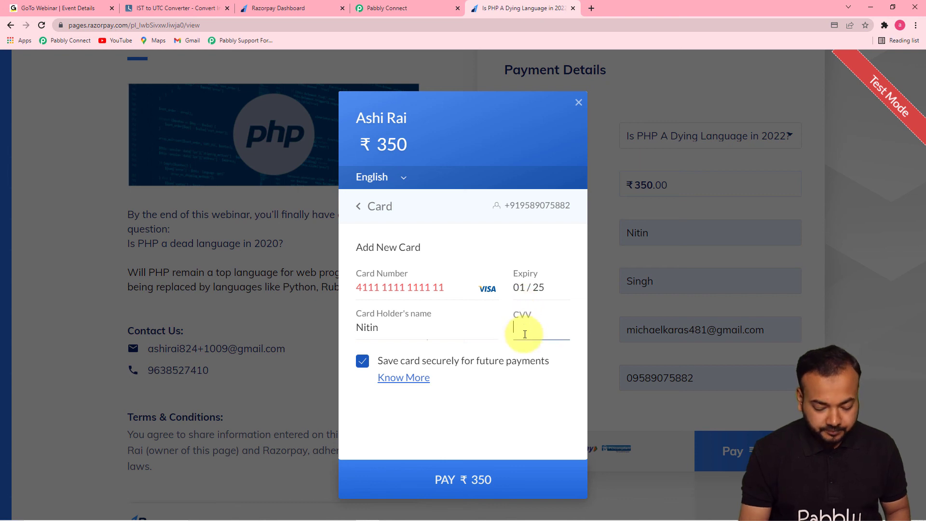
pyautogui.click(362, 361)
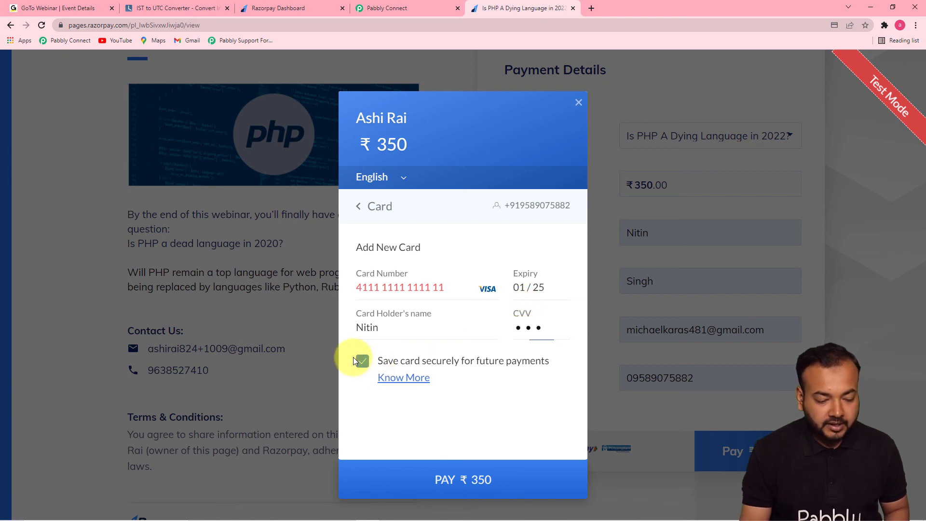
# - Complete the missing digits of the test card number and submit the ₹350 payment
pyautogui.click(402, 479)
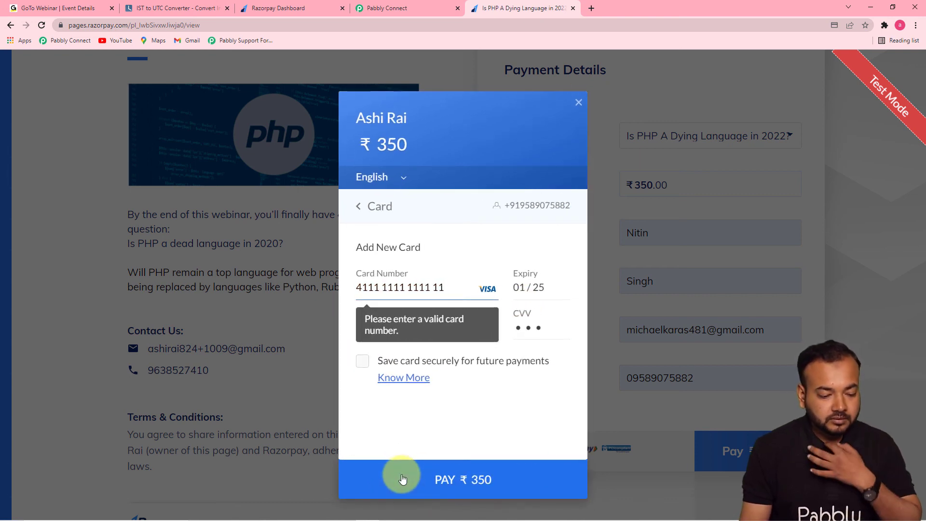
pyautogui.write('11')
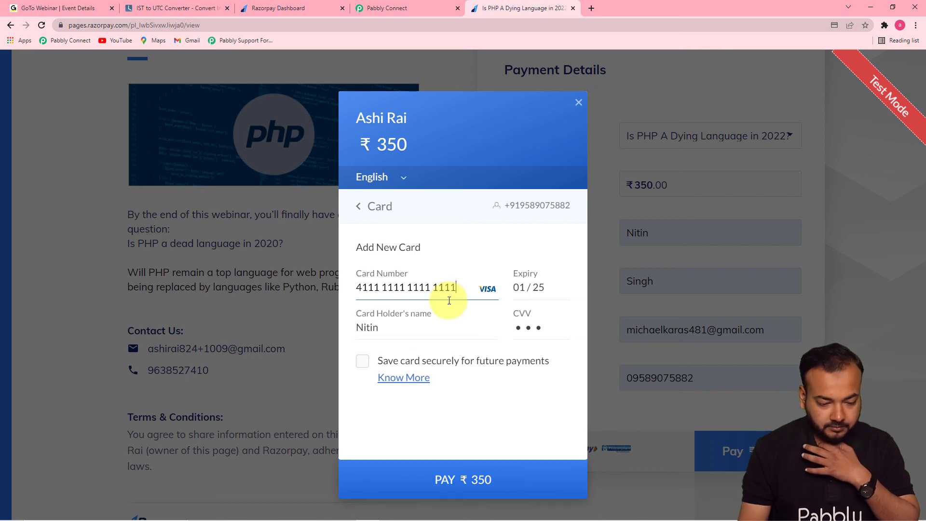
pyautogui.click(457, 481)
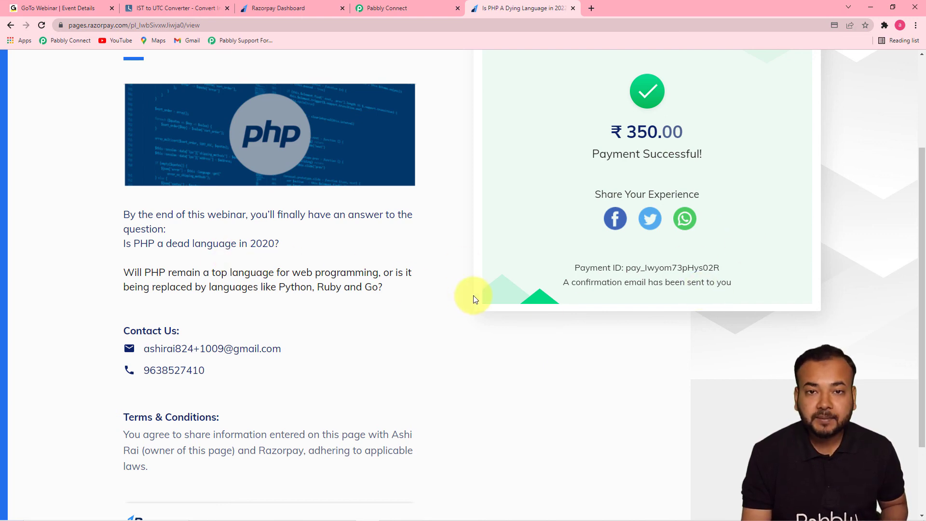
# - Refresh the webinar's event details in GoToWebinar and check the registrants list for the new payer, returning to Pabbly Connect
pyautogui.click(36, 13)
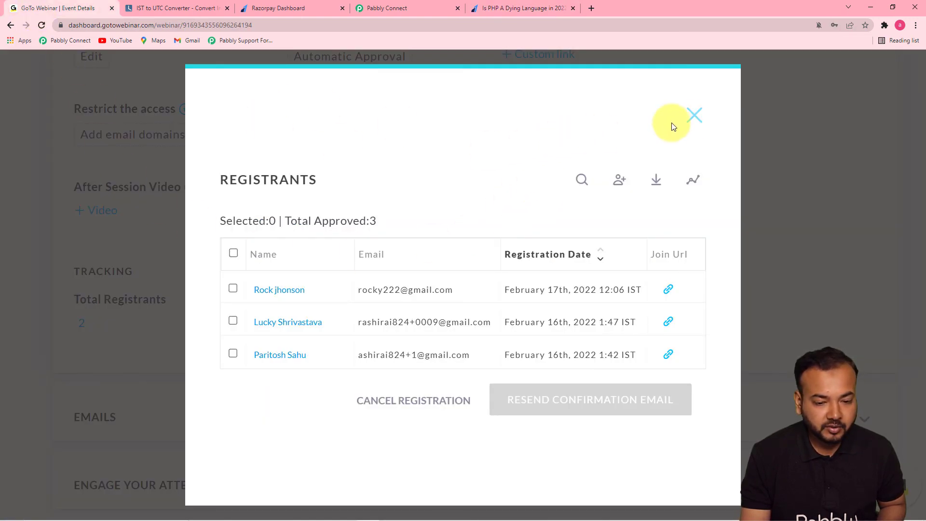
pyautogui.click(695, 115)
pyautogui.click(42, 25)
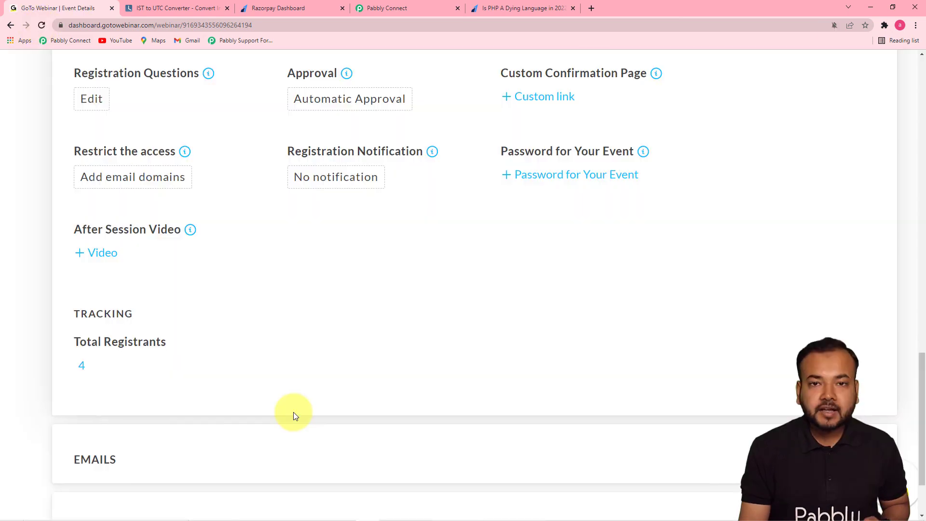
pyautogui.click(80, 369)
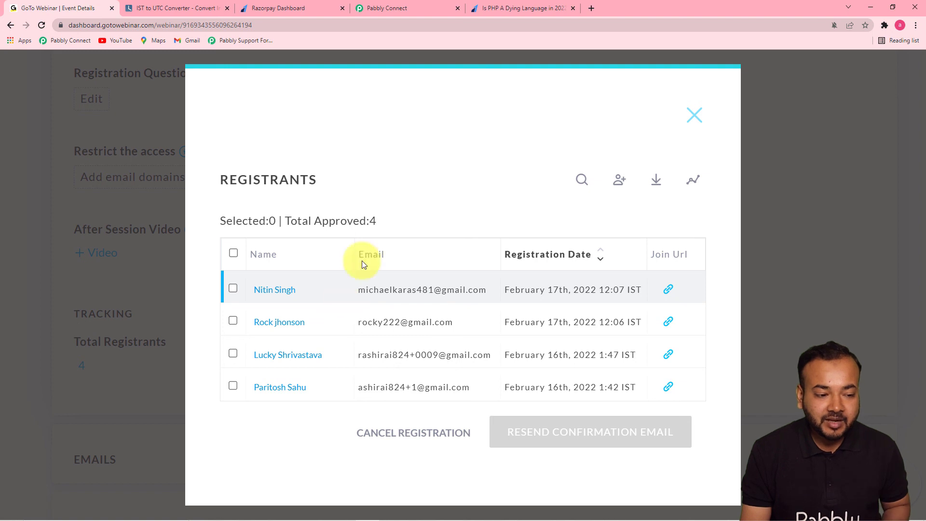
pyautogui.click(393, 8)
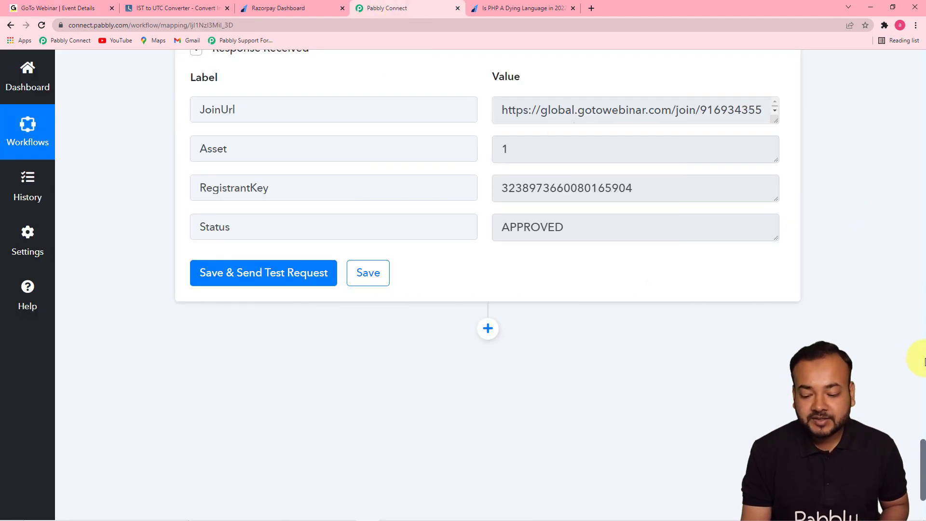